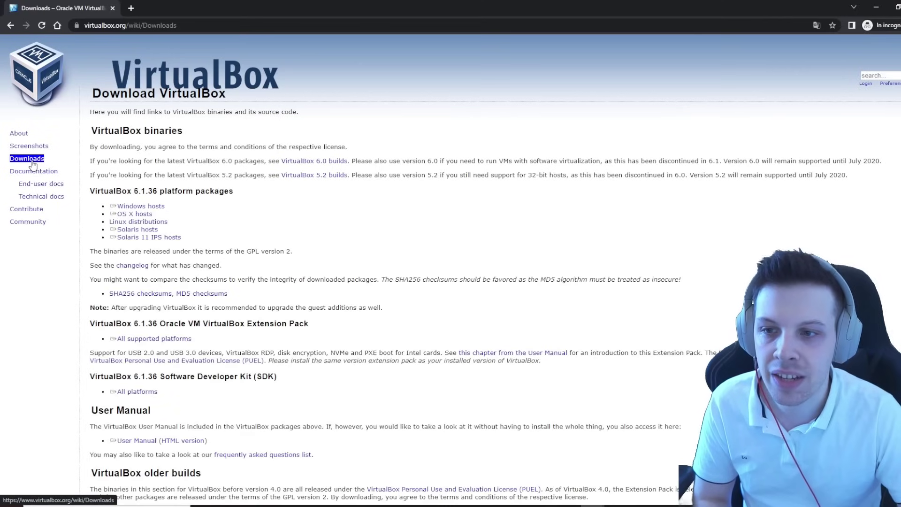
Download the VirtualBox 6.1.36 platform package for Windows hosts from the VirtualBox downloads page
{"action": "double_click", "coordinate": [37, 145]}
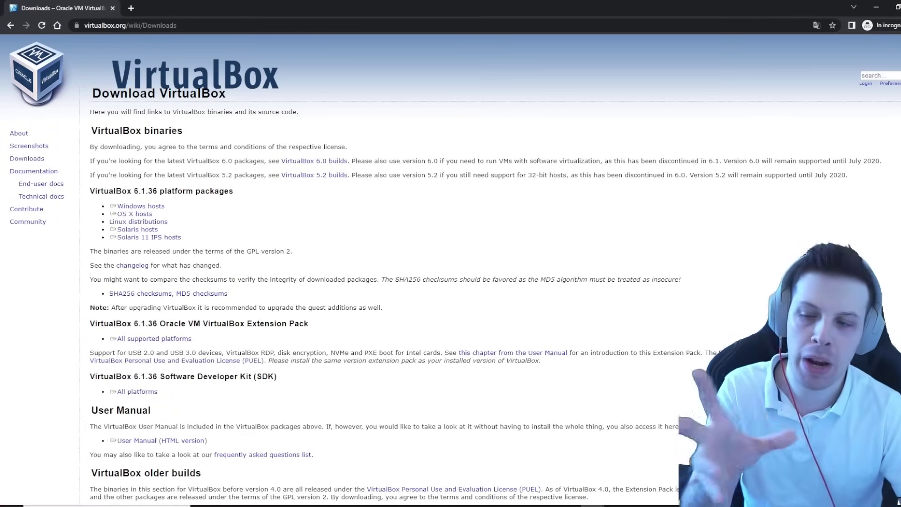
{"action": "triple_click", "coordinate": [120, 208]}
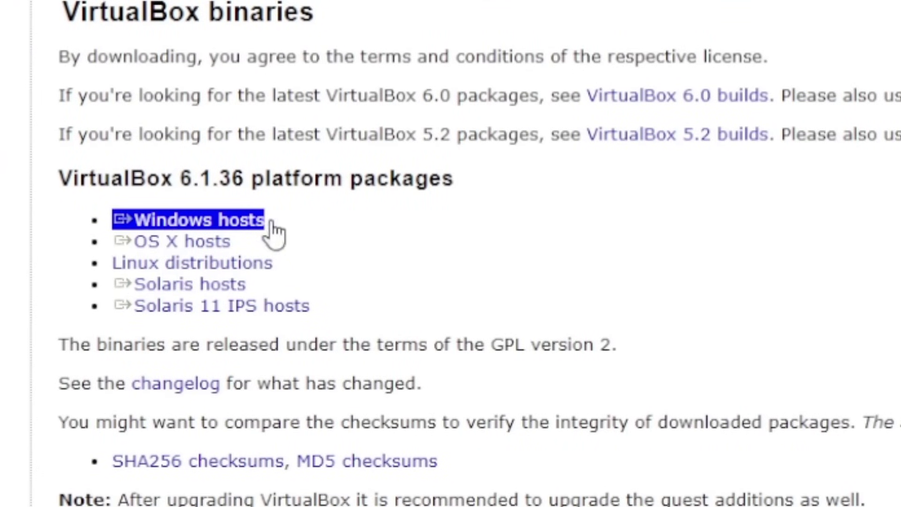
{"action": "left_click", "coordinate": [223, 221]}
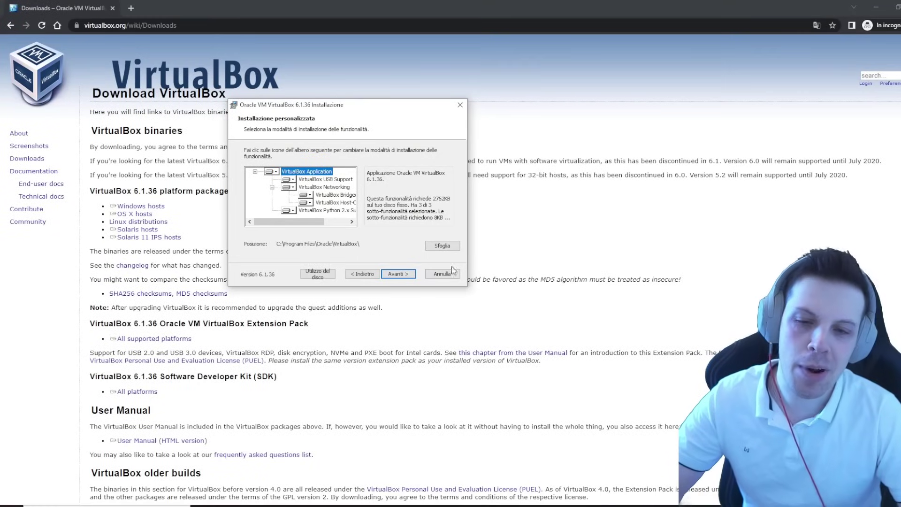
Install VirtualBox 6.1.36 with the default features, location and shortcut options, accepting the temporary network disconnection
{"action": "left_click", "coordinate": [398, 274]}
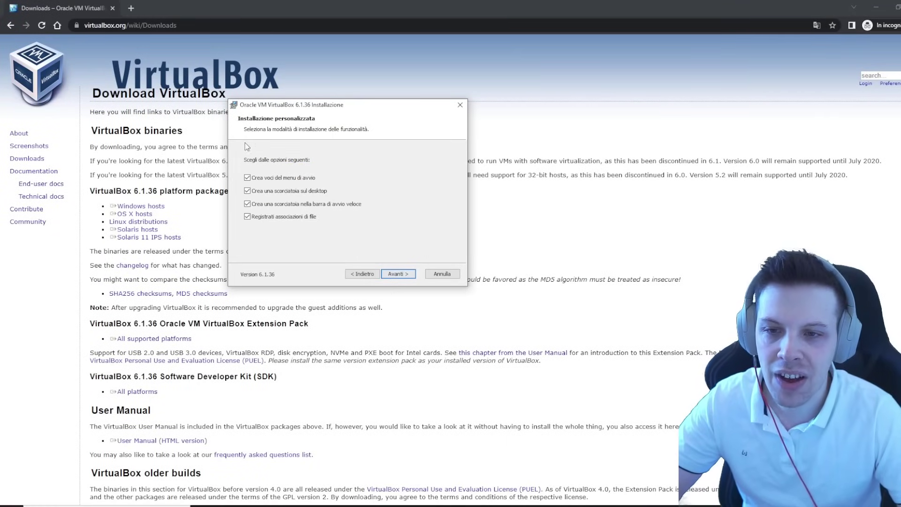
{"action": "left_click", "coordinate": [398, 273]}
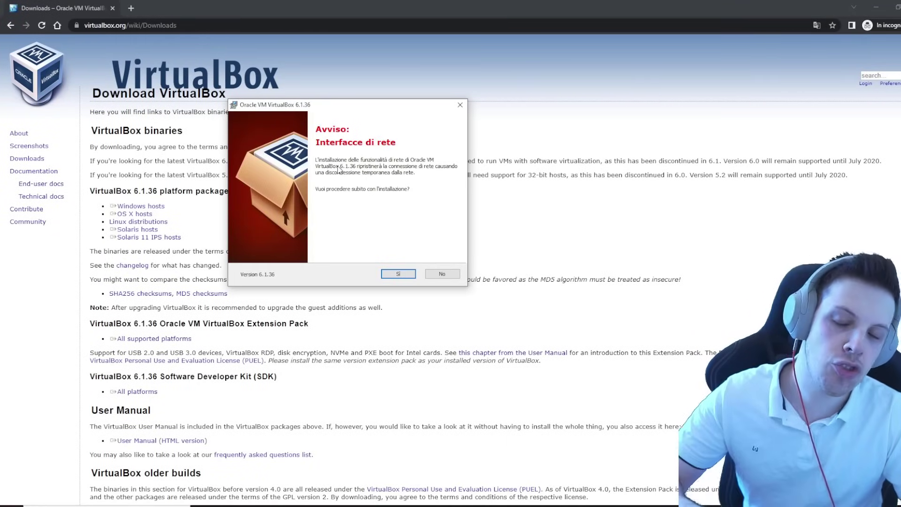
{"action": "left_click", "coordinate": [405, 275]}
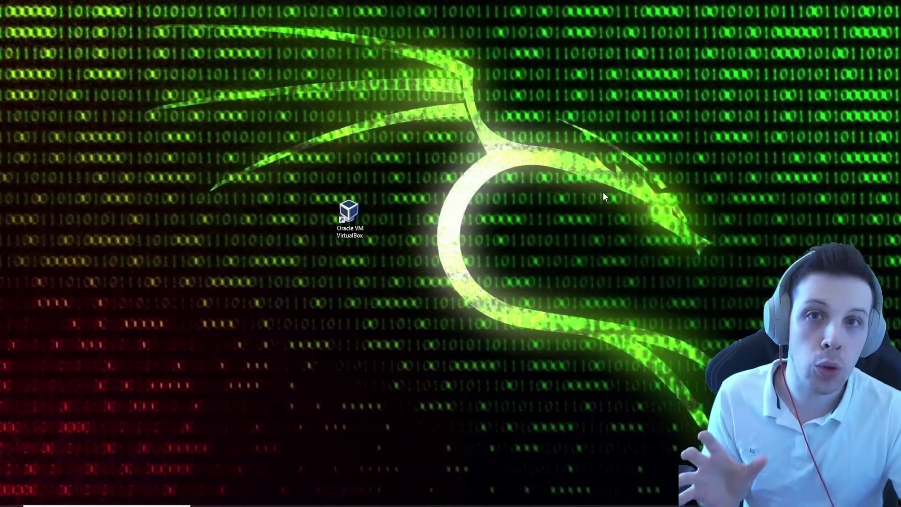
Launch Oracle VM VirtualBox from the desktop and reposition its manager window
{"action": "left_click_drag", "start_coordinate": [455, 72], "coordinate": [721, 340]}
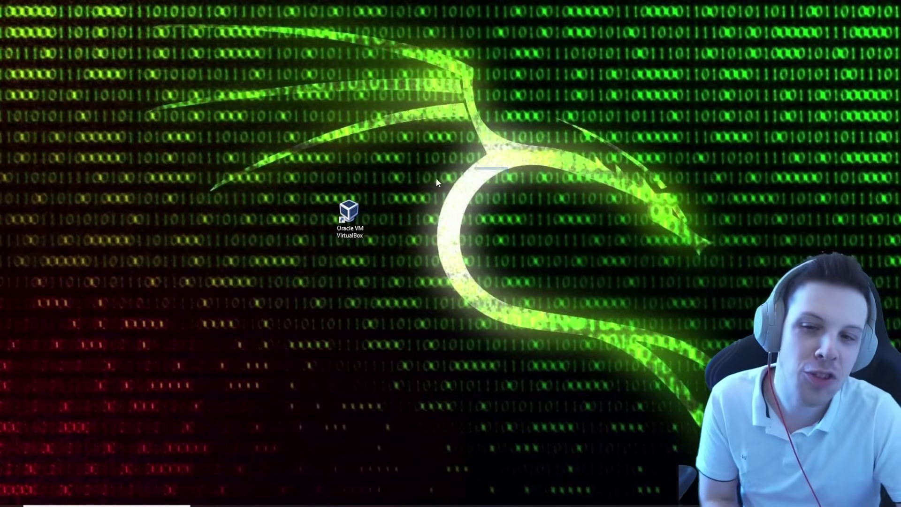
{"action": "left_click_drag", "start_coordinate": [508, 167], "coordinate": [233, 299]}
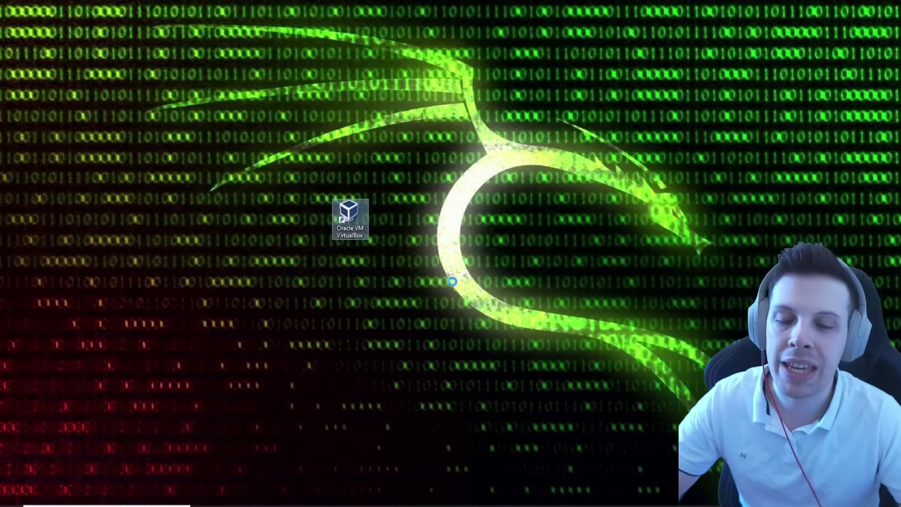
{"action": "key", "text": "Return"}
{"action": "left_click_drag", "start_coordinate": [477, 27], "coordinate": [361, 48]}
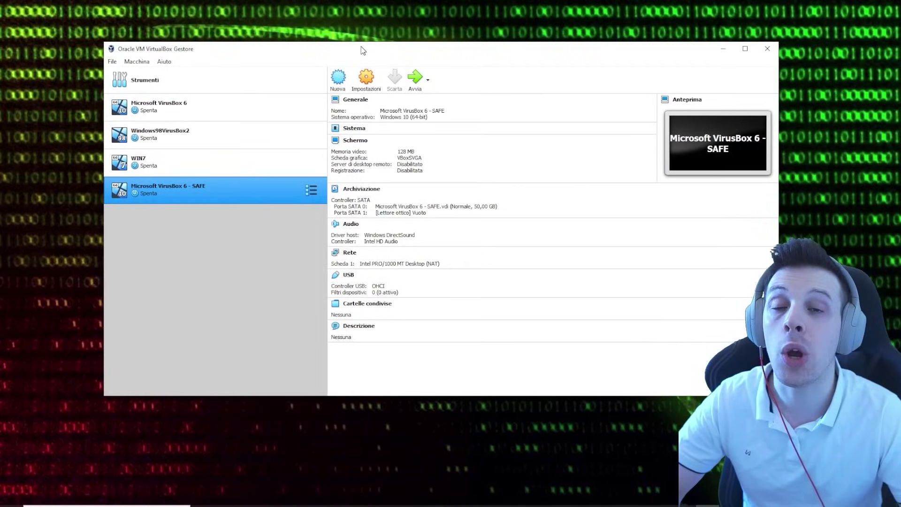
Look through the existing virtual machines, from Microsoft VirusBox 6 to Microsoft VirusBox 6 - SAFE
{"action": "left_click", "coordinate": [228, 107]}
{"action": "left_click", "coordinate": [223, 136]}
{"action": "left_click", "coordinate": [223, 163]}
{"action": "left_click", "coordinate": [222, 192]}
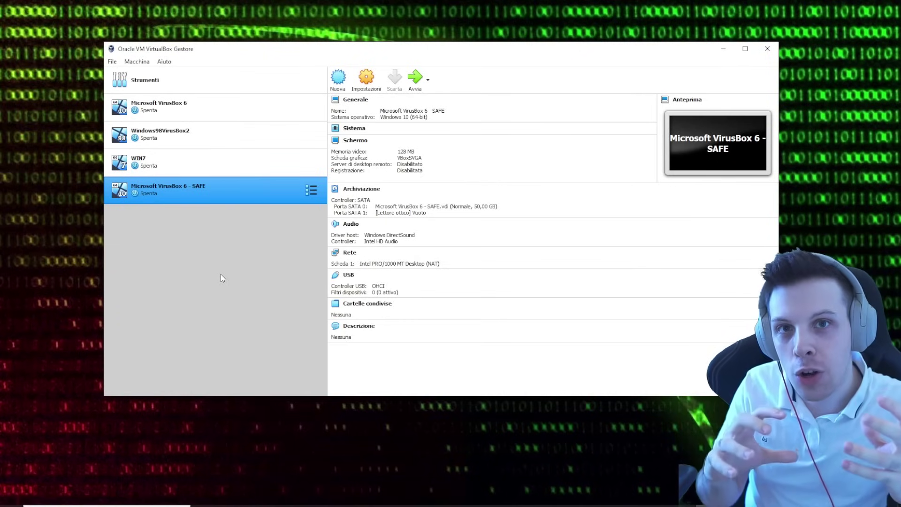
Start a new virtual machine named PIPPO and set its machine folder to E:\VirusBox
{"action": "left_click", "coordinate": [336, 79]}
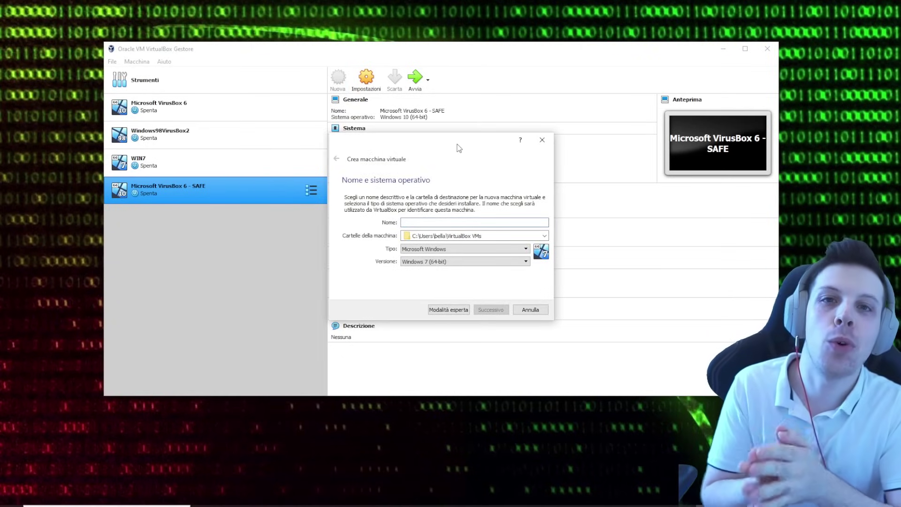
{"action": "type", "text": "PIPPO"}
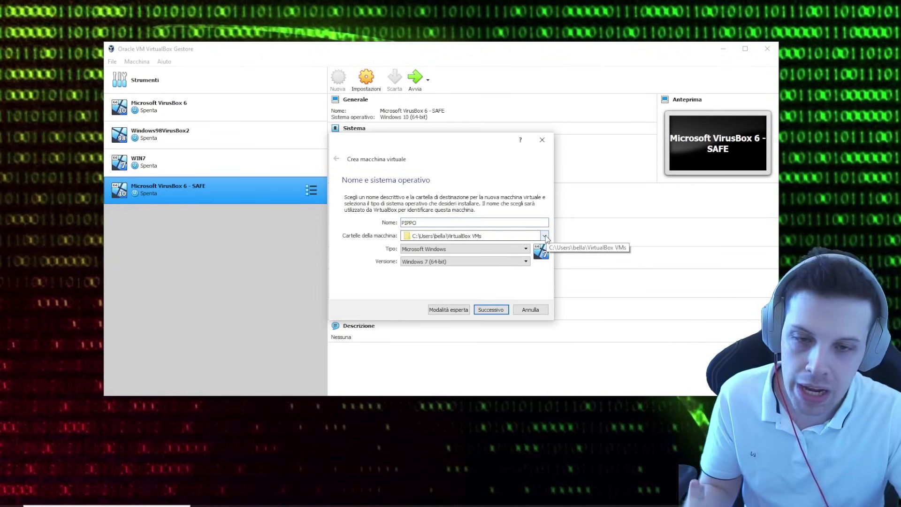
{"action": "left_click", "coordinate": [545, 236]}
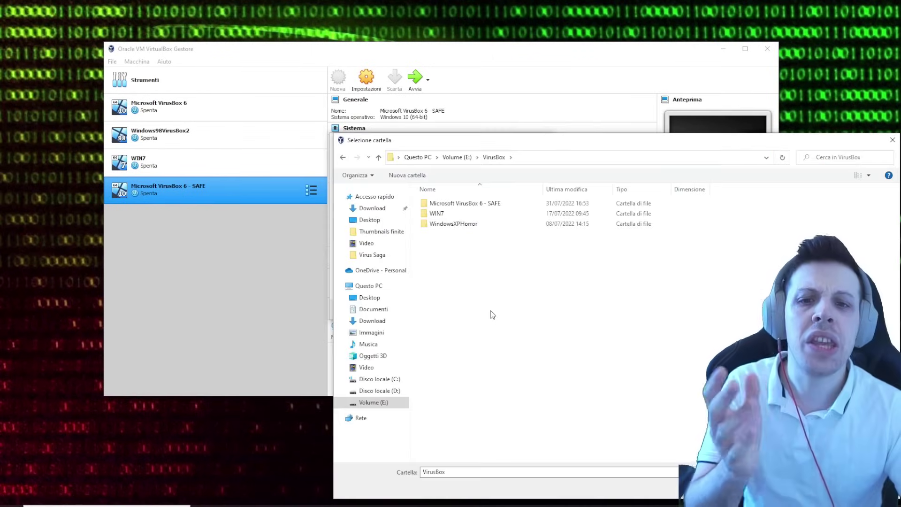
{"action": "left_click", "coordinate": [816, 488]}
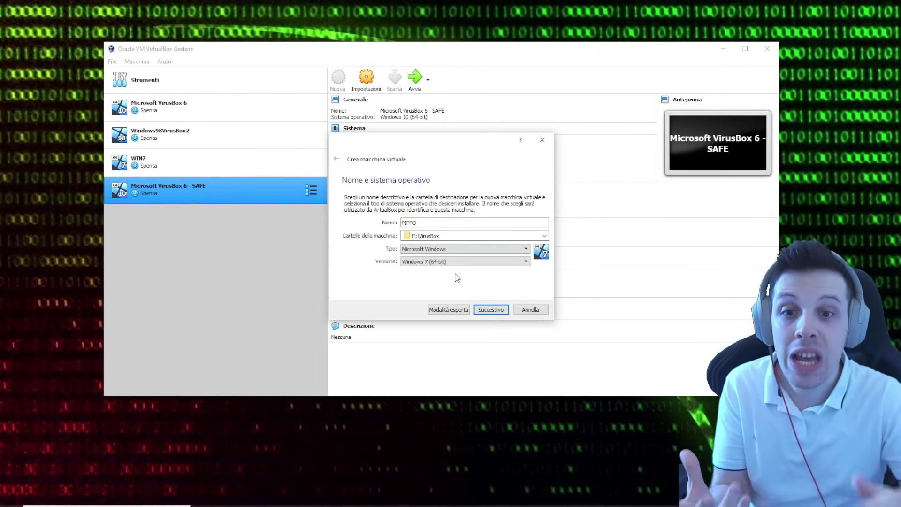
Set the new machine's operating system version to Windows 10 (64-bit) and continue to the memory settings
{"action": "left_click", "coordinate": [434, 261]}
{"action": "scroll", "coordinate": [445, 300], "scroll_direction": "down", "scroll_amount": 4}
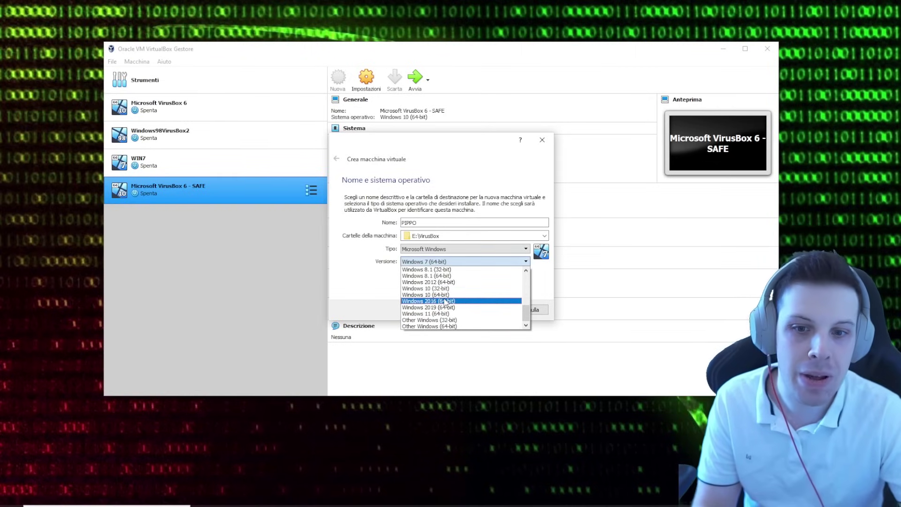
{"action": "scroll", "coordinate": [445, 302], "scroll_direction": "up", "scroll_amount": 3}
{"action": "scroll", "coordinate": [447, 310], "scroll_direction": "down", "scroll_amount": 3}
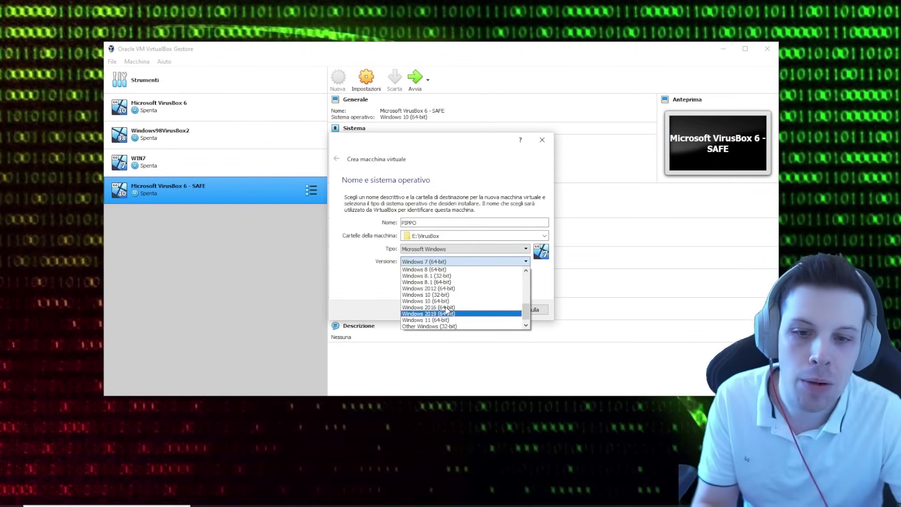
{"action": "scroll", "coordinate": [446, 311], "scroll_direction": "down", "scroll_amount": 1}
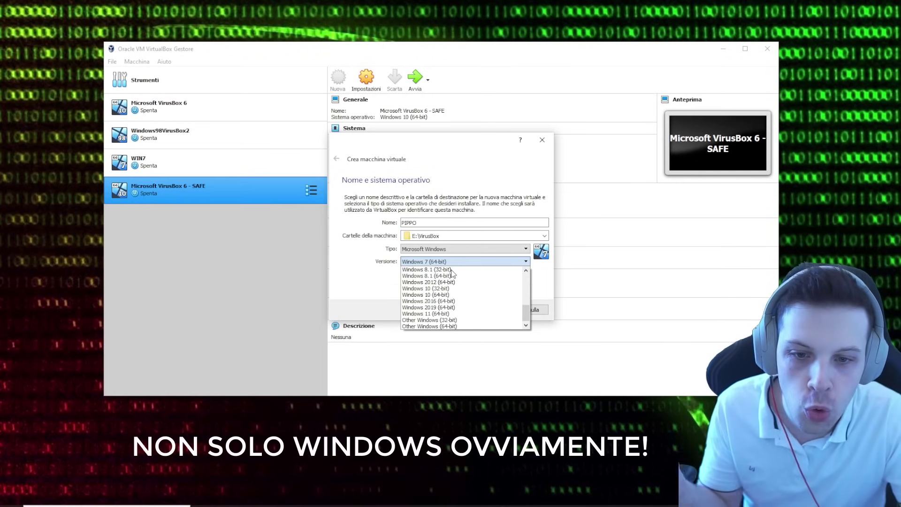
{"action": "left_click", "coordinate": [436, 295]}
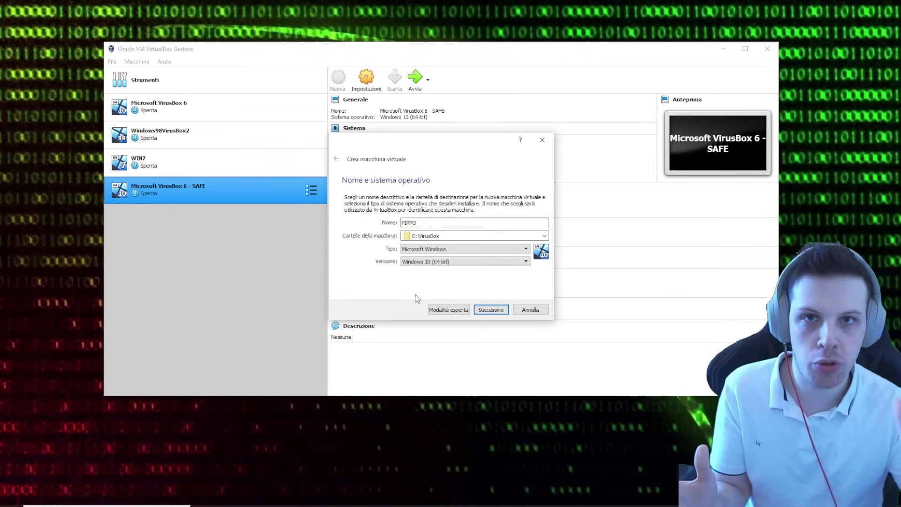
{"action": "left_click", "coordinate": [490, 309]}
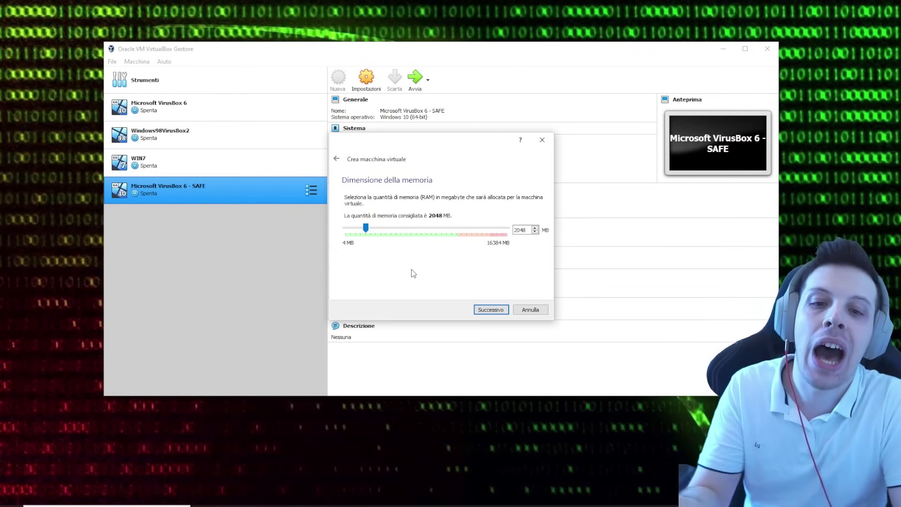
Keep the memory at 2048 MB and create a dynamically allocated 50 GB VDI hard disk for PIPPO
{"action": "mouse_move", "coordinate": [366, 227]}
{"action": "left_mouse_down"}
{"action": "mouse_move", "coordinate": [375, 228]}
{"action": "mouse_move", "coordinate": [366, 227]}
{"action": "left_mouse_up"}
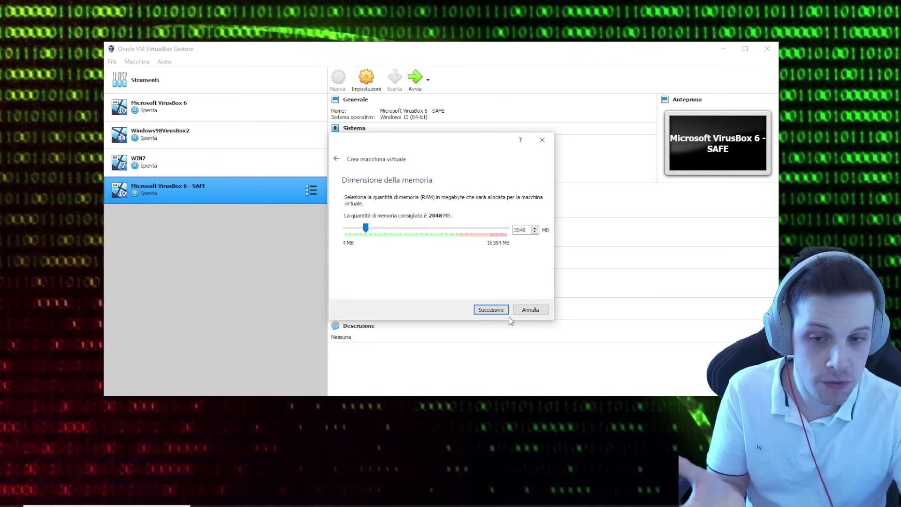
{"action": "left_click", "coordinate": [492, 310]}
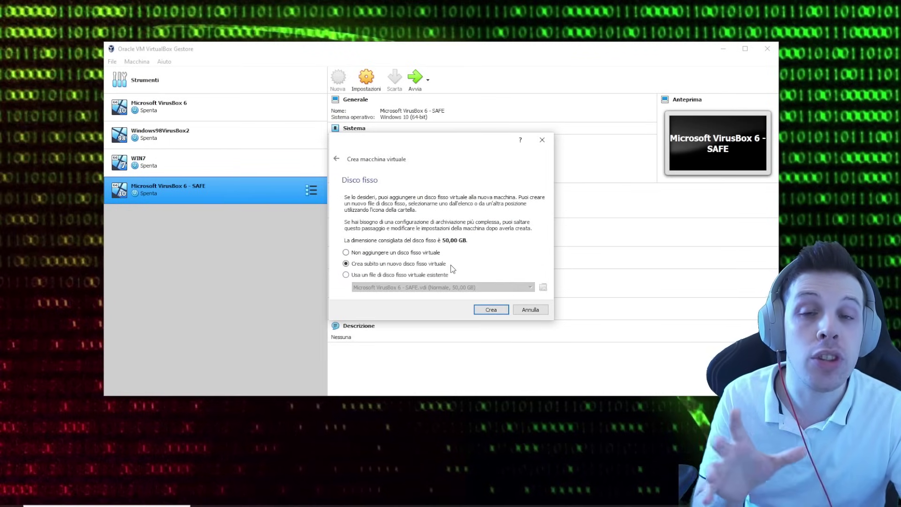
{"action": "left_click", "coordinate": [490, 309]}
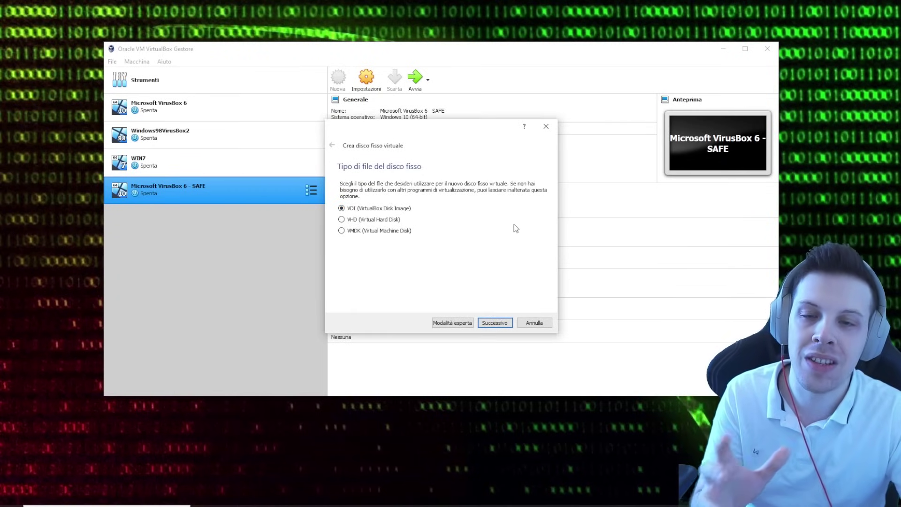
{"action": "left_click", "coordinate": [506, 322]}
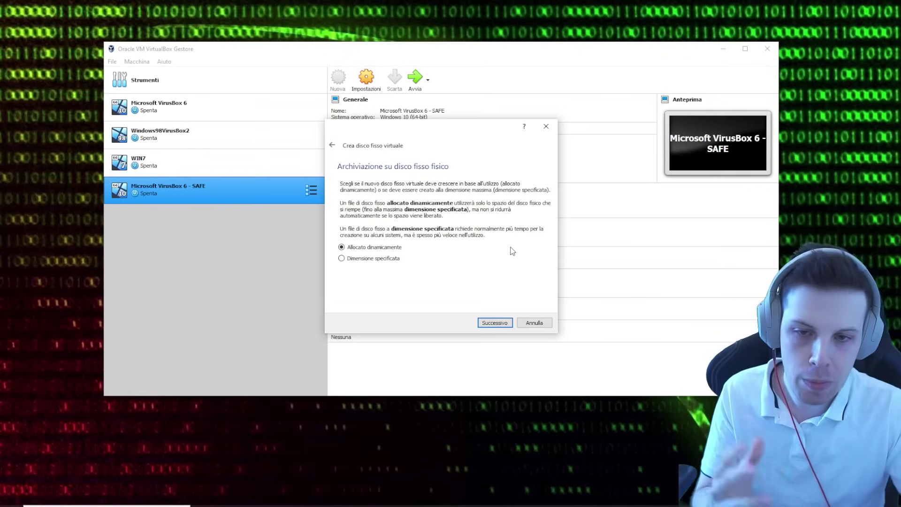
{"action": "left_click", "coordinate": [498, 324]}
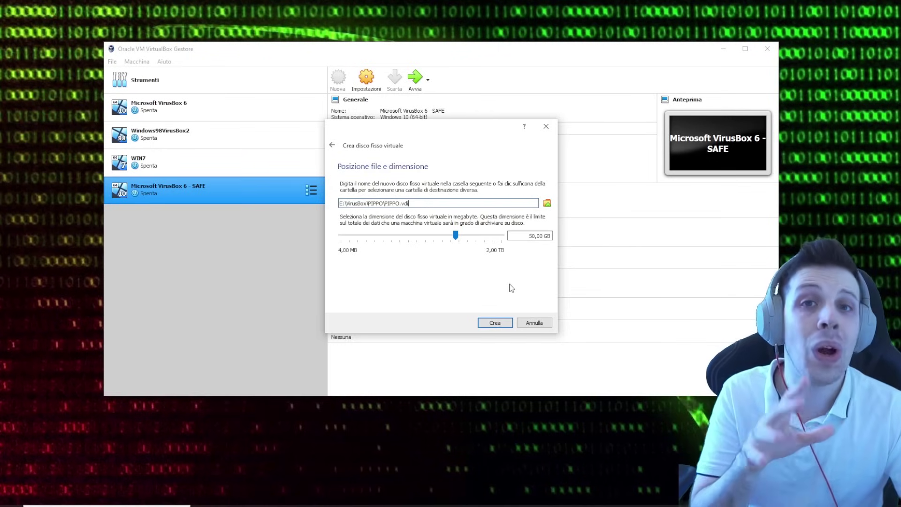
{"action": "left_click", "coordinate": [503, 323]}
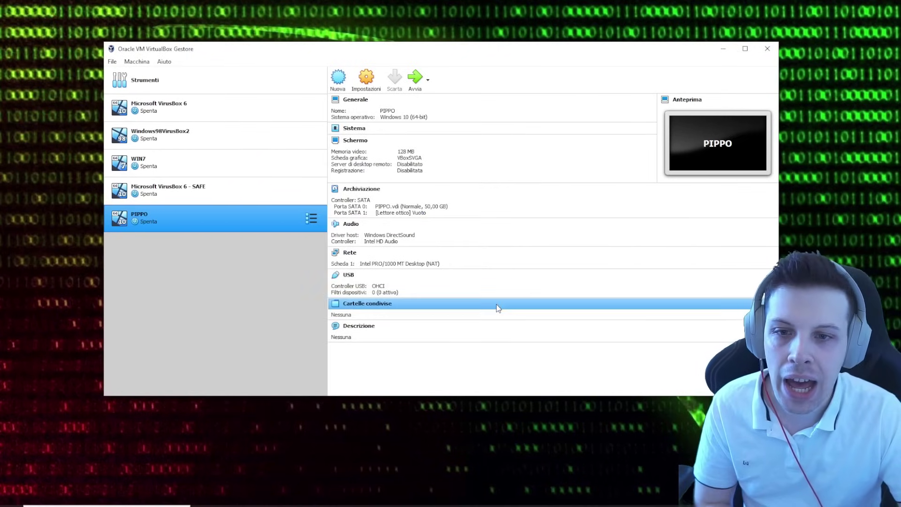
Start the PIPPO machine and begin adding an optical disk image as its startup disk
{"action": "double_click", "coordinate": [186, 221]}
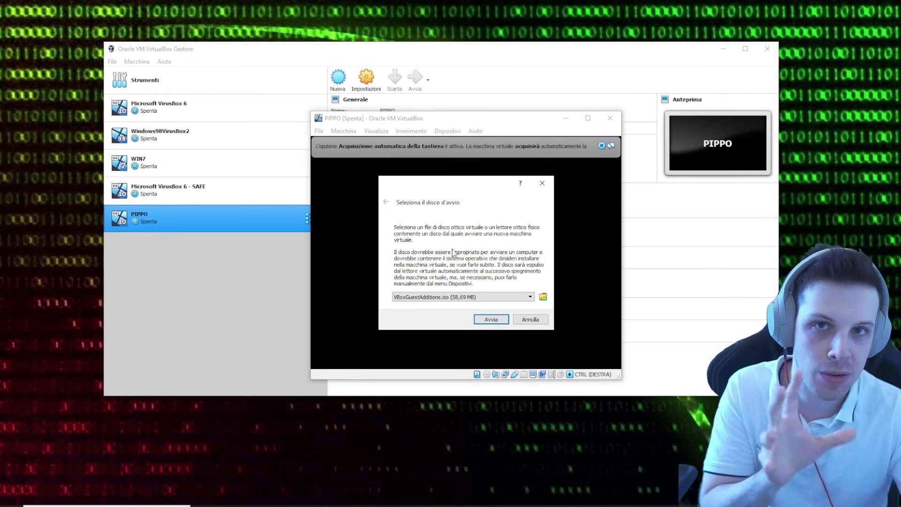
{"action": "left_click", "coordinate": [543, 298]}
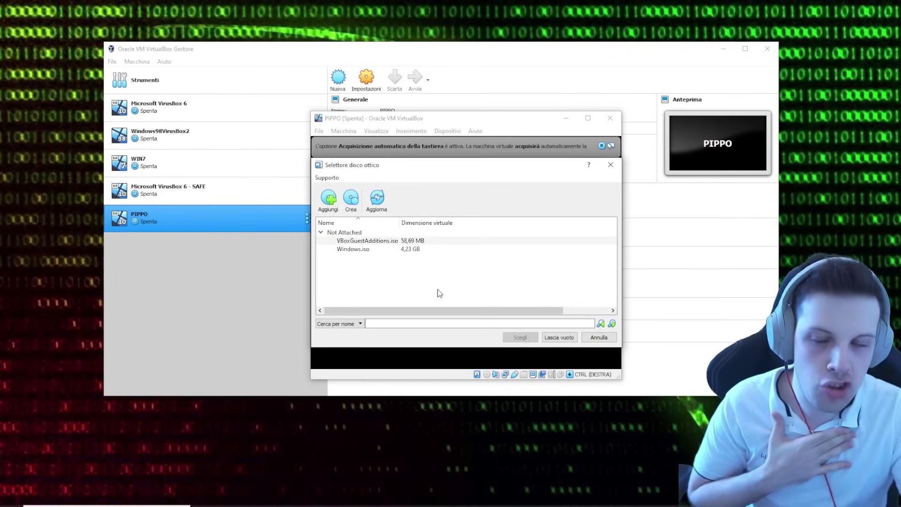
{"action": "left_click", "coordinate": [330, 199]}
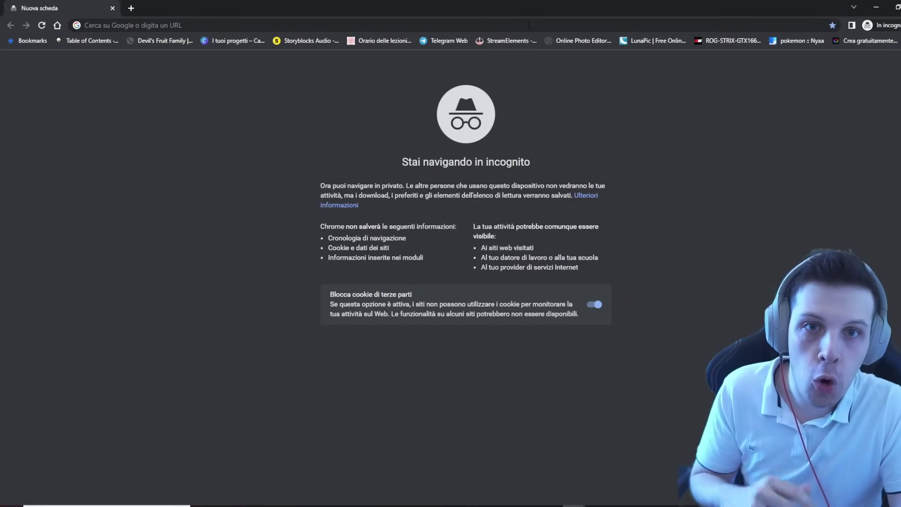
Switch to Chrome, search for "windows 10 iso" and open Microsoft's Windows 10 disk image download page
{"action": "left_click", "coordinate": [529, 25]}
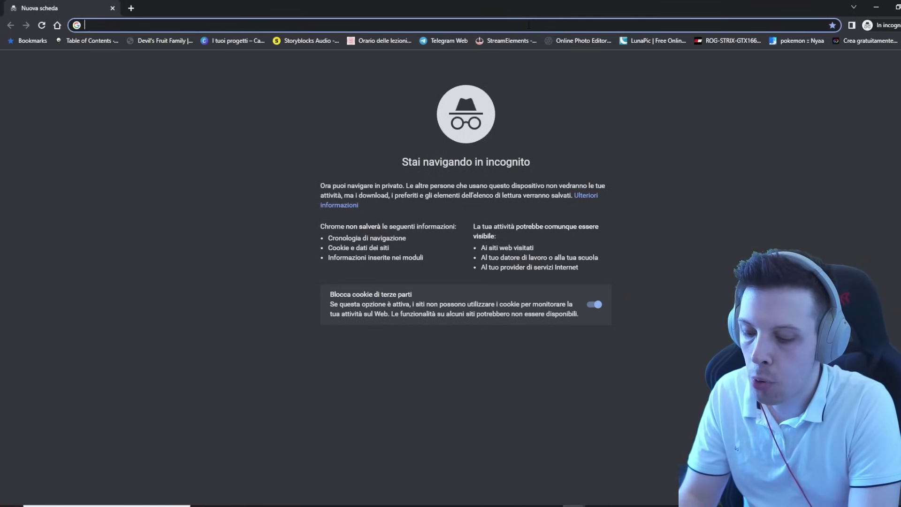
{"action": "type", "text": "windows 10 iso"}
{"action": "key", "text": "Return"}
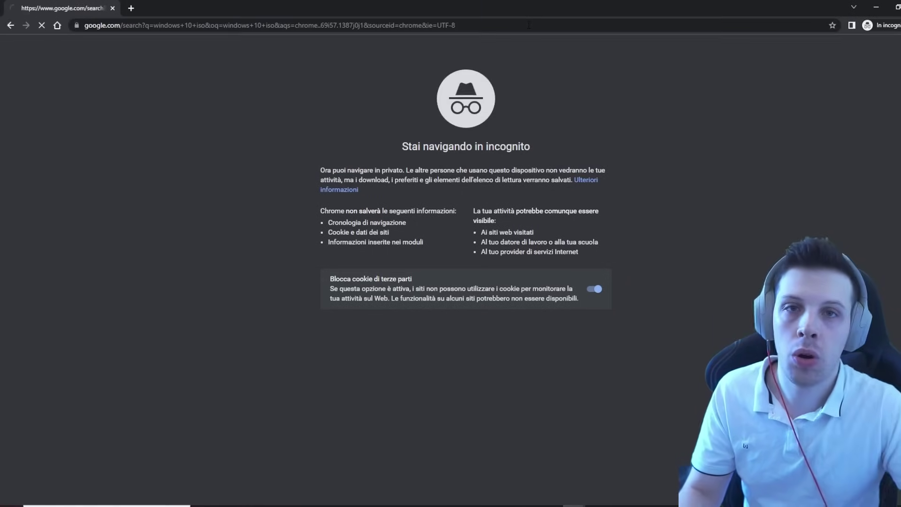
{"action": "left_click", "coordinate": [521, 411]}
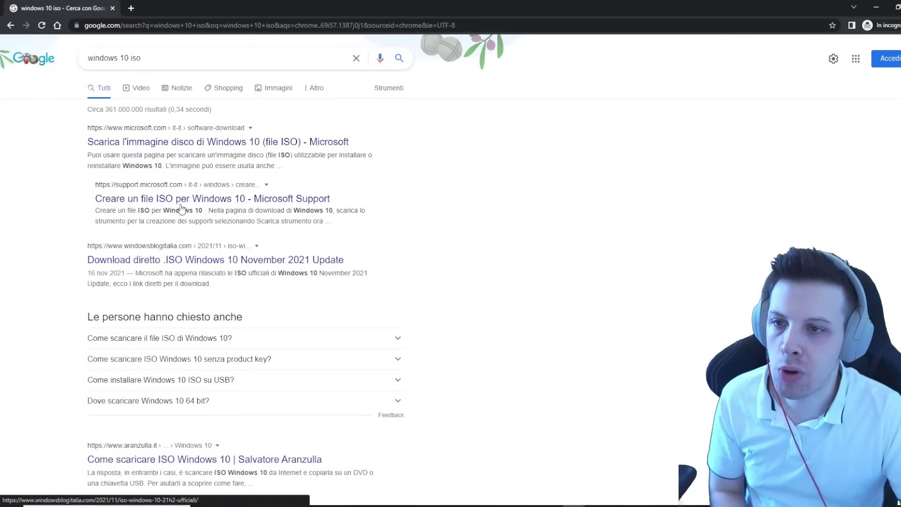
{"action": "left_click", "coordinate": [224, 149]}
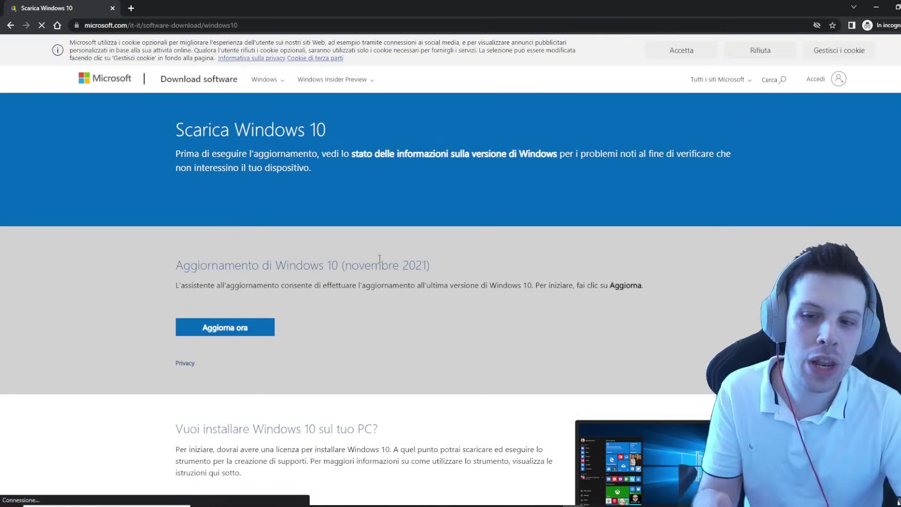
Download the Windows 10 media creation tool offered for installing Windows 10 on a PC
{"action": "scroll", "coordinate": [383, 342], "scroll_direction": "down", "scroll_amount": 3}
{"action": "scroll", "coordinate": [384, 345], "scroll_direction": "down", "scroll_amount": 1}
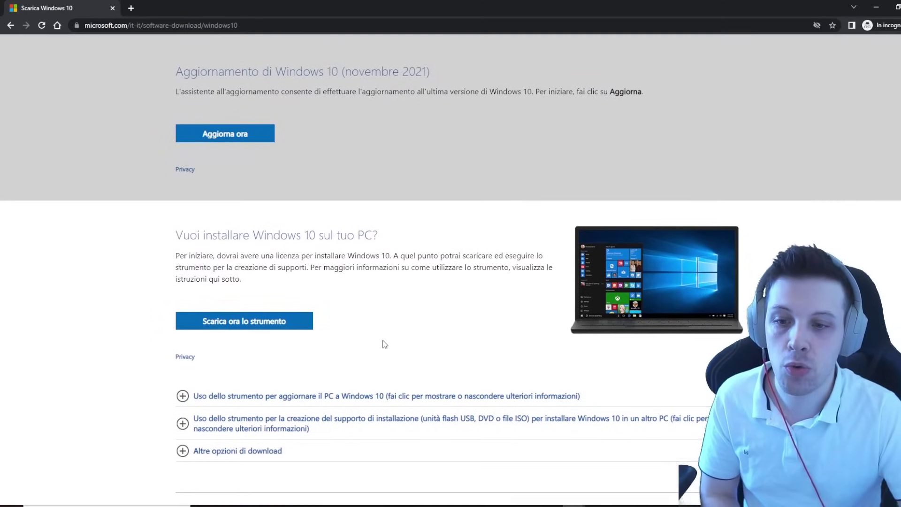
{"action": "left_click_drag", "start_coordinate": [174, 232], "coordinate": [394, 237]}
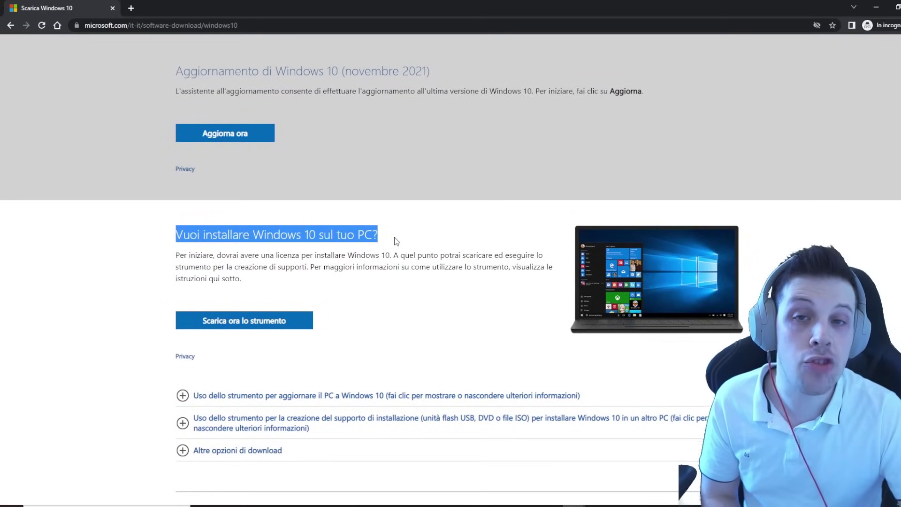
{"action": "left_click", "coordinate": [394, 237]}
{"action": "left_click", "coordinate": [252, 327]}
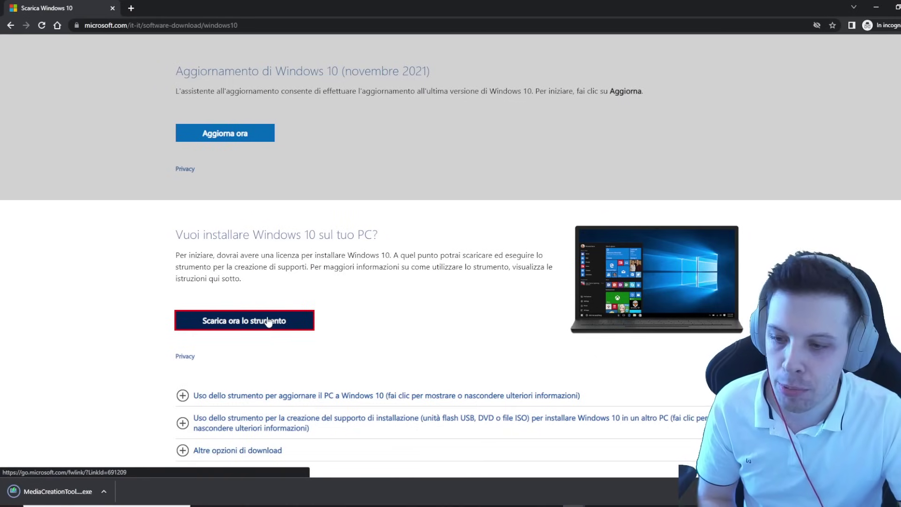
Place the downloaded MediaCreationTool file on the desktop and close the browser window
{"action": "left_click_drag", "start_coordinate": [352, 10], "coordinate": [613, 37]}
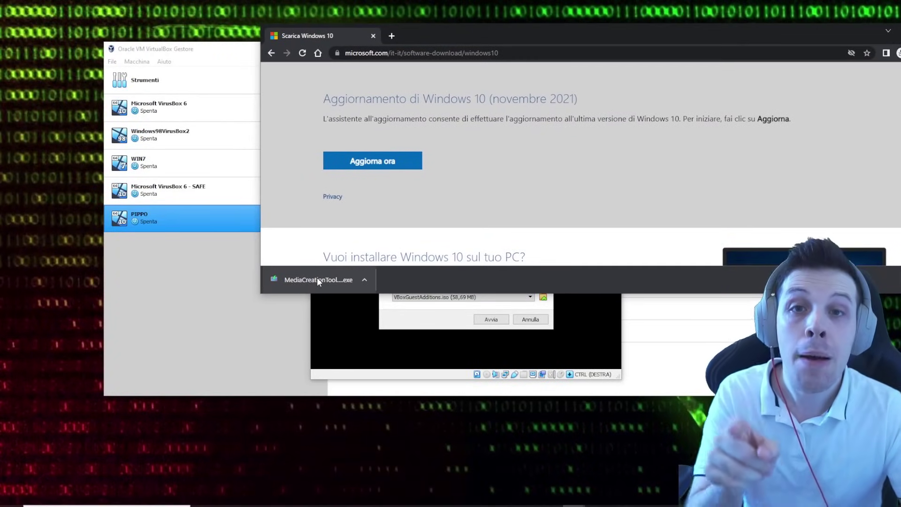
{"action": "left_click_drag", "start_coordinate": [316, 278], "coordinate": [190, 446]}
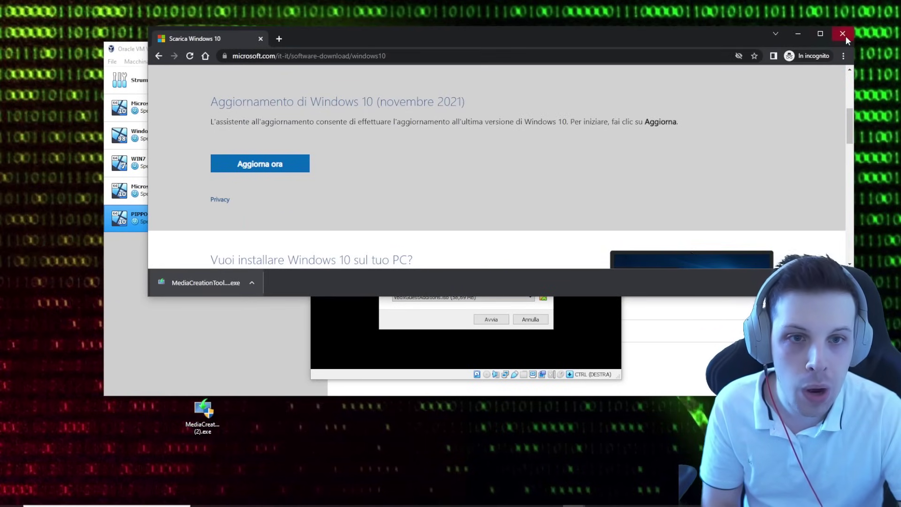
{"action": "left_click", "coordinate": [845, 36]}
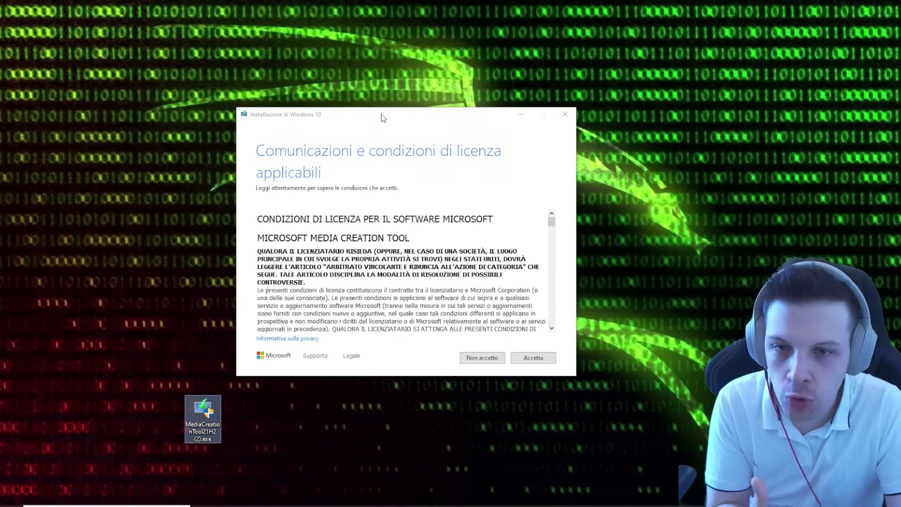
Accept the media creation tool's licence terms and choose to create installation media for another PC
{"action": "left_click", "coordinate": [539, 360]}
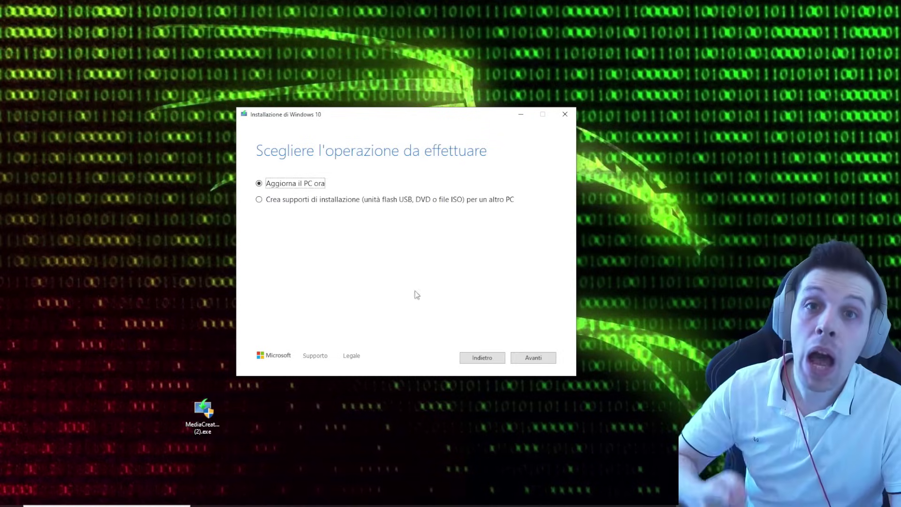
{"action": "left_click", "coordinate": [297, 202]}
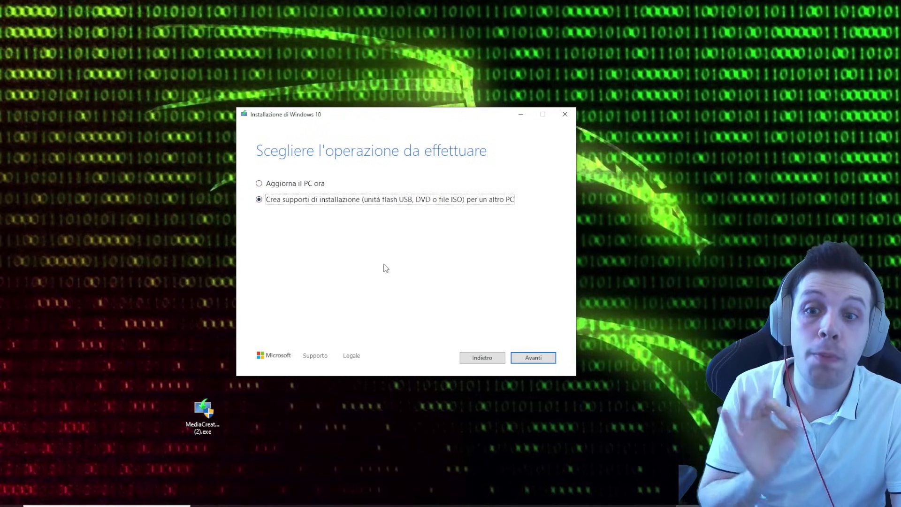
{"action": "left_click", "coordinate": [533, 357]}
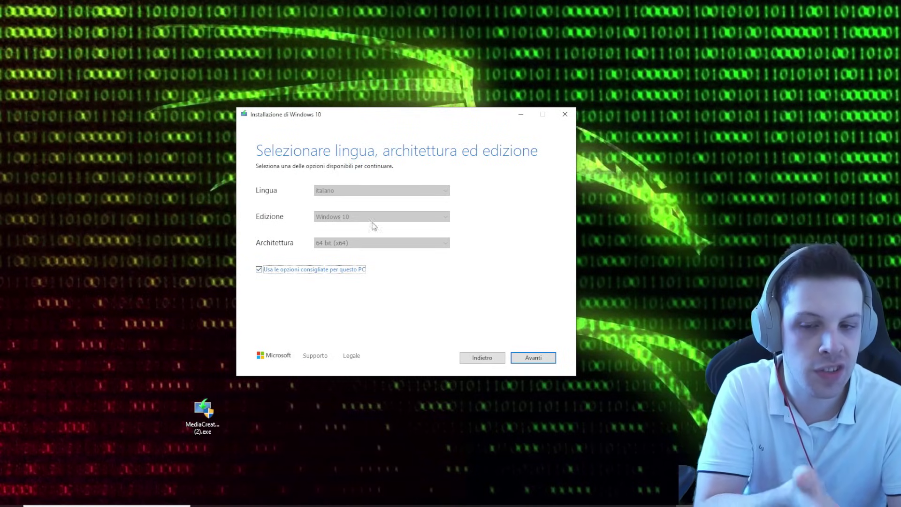
Continue with the options recommended for this PC: Italian, Windows 10 and 64 bit (x64)
{"action": "left_click", "coordinate": [258, 269]}
{"action": "left_click", "coordinate": [343, 243]}
{"action": "left_click", "coordinate": [329, 261]}
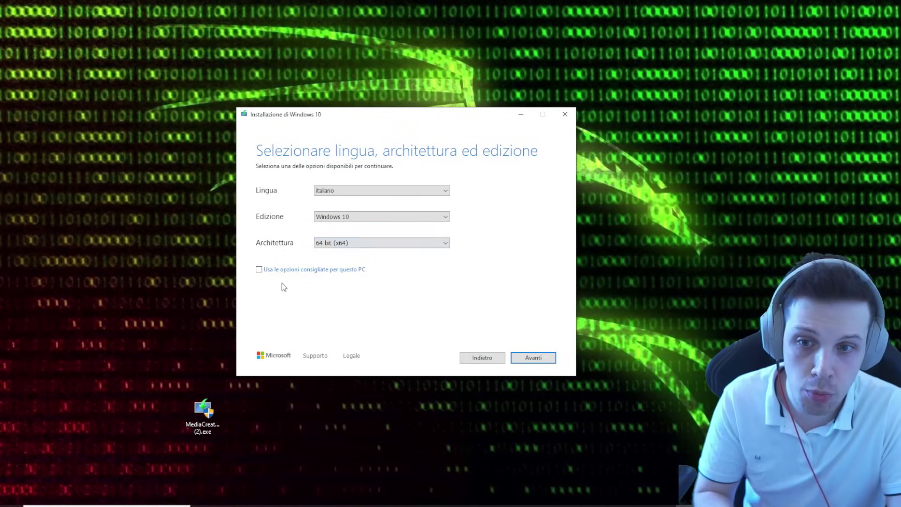
{"action": "left_click", "coordinate": [258, 269]}
{"action": "left_click", "coordinate": [521, 361]}
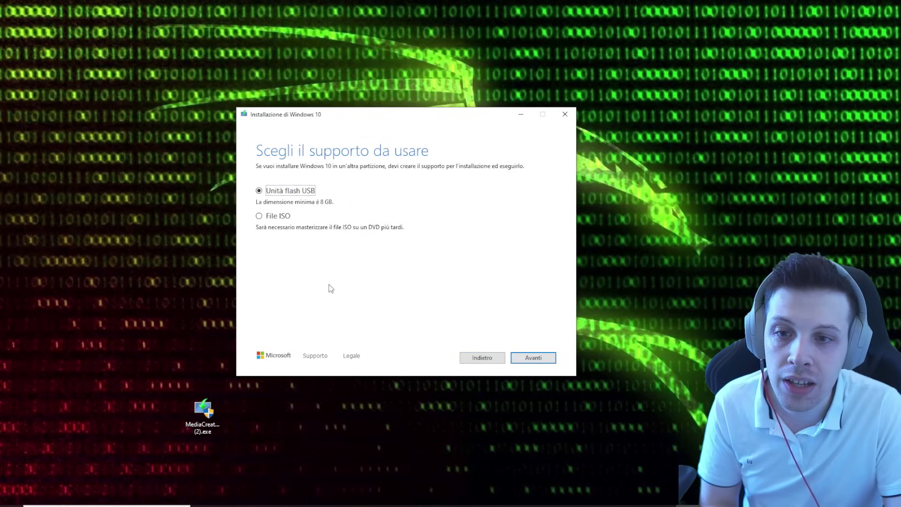
Choose ISO file as the media type with Windows.iso as the target, and exit the media creation tool without saving
{"action": "left_click", "coordinate": [259, 217]}
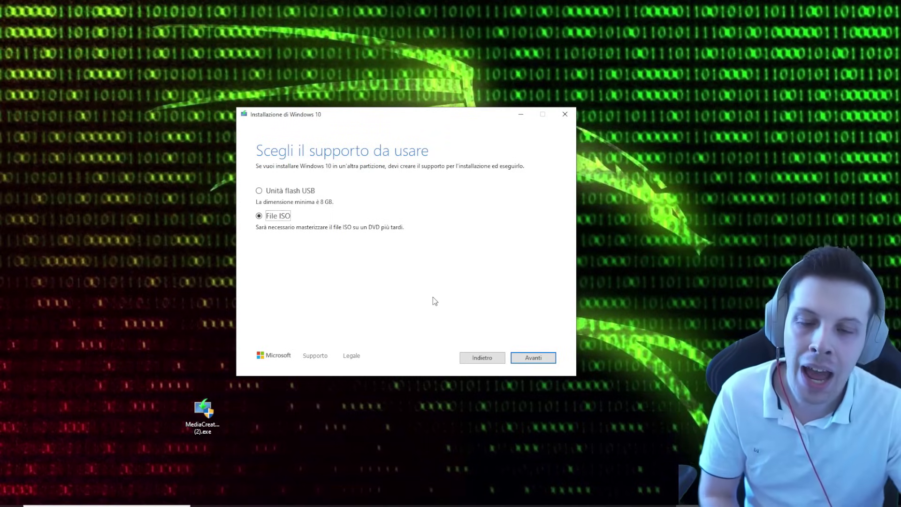
{"action": "left_click", "coordinate": [535, 359]}
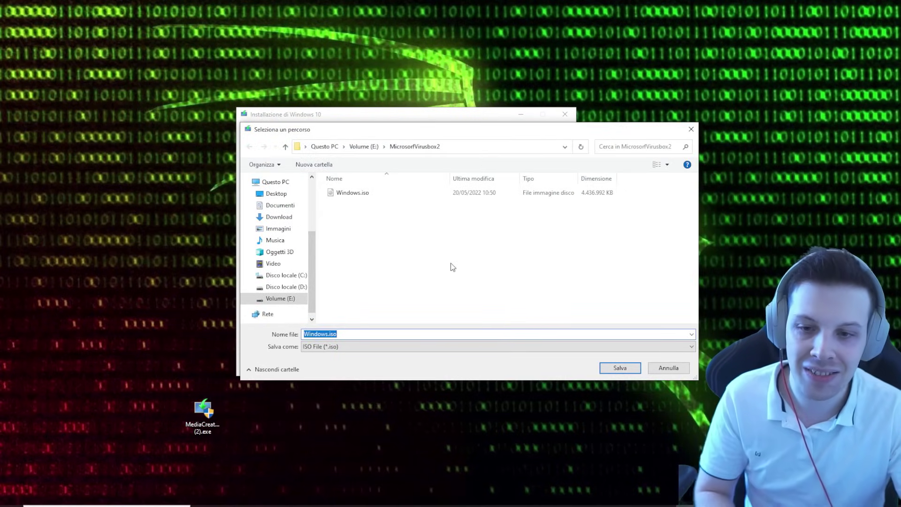
{"action": "left_click", "coordinate": [349, 192]}
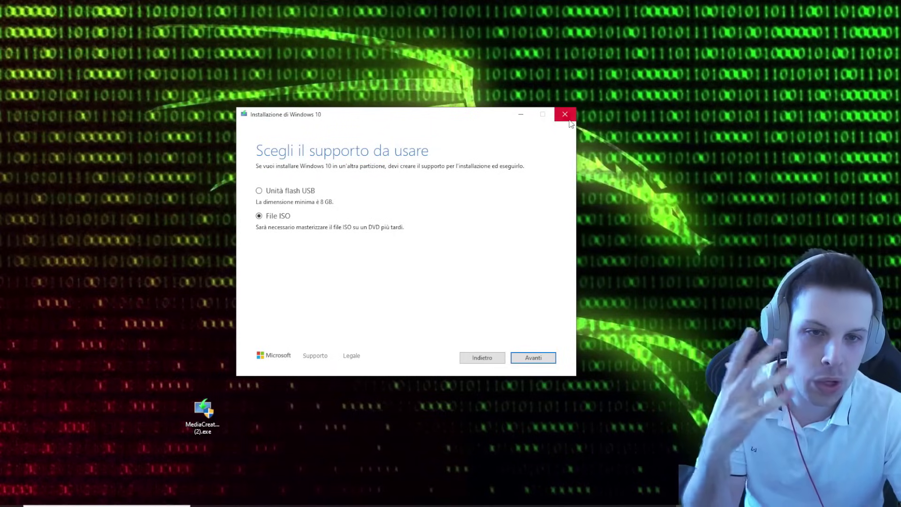
{"action": "left_click", "coordinate": [565, 114]}
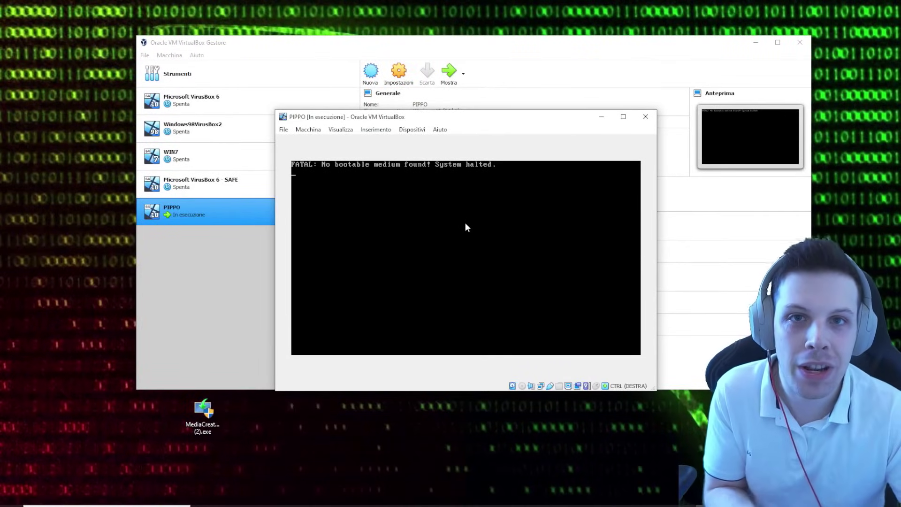
Power off the running PIPPO machine and open its settings
{"action": "left_click", "coordinate": [646, 117]}
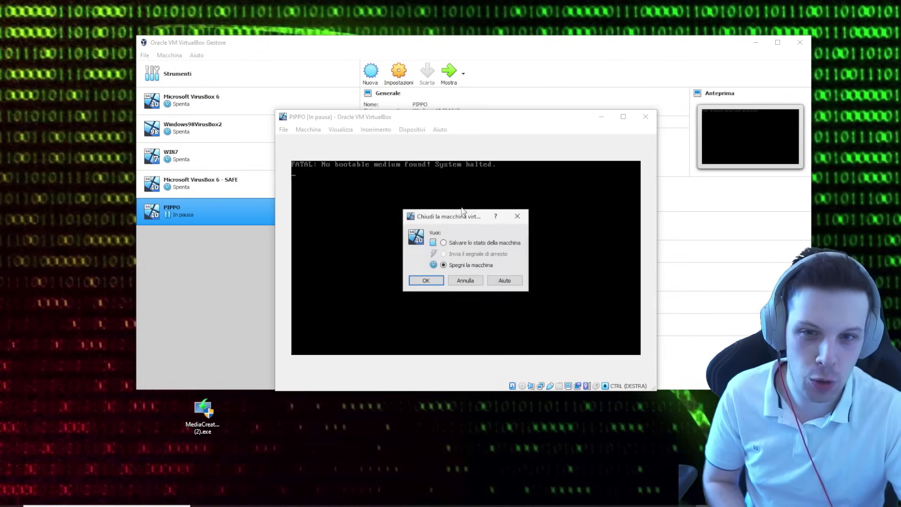
{"action": "left_click", "coordinate": [432, 279]}
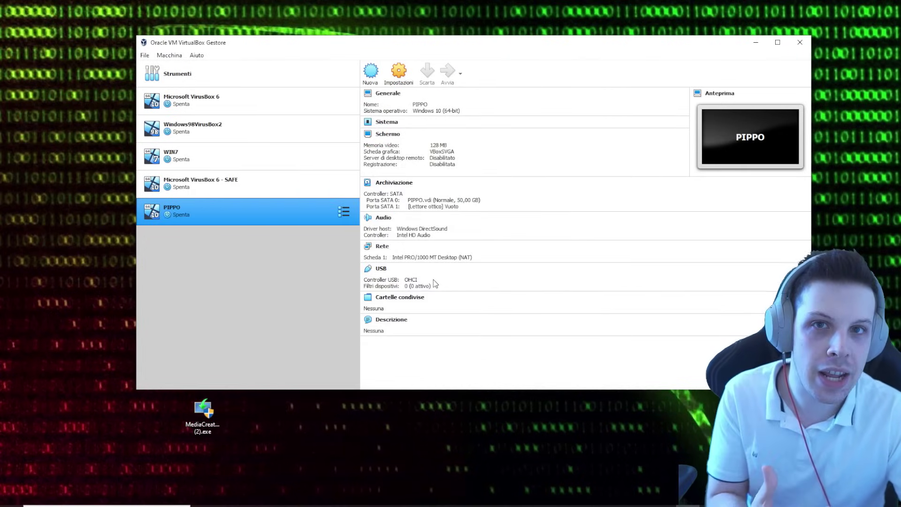
{"action": "left_click", "coordinate": [406, 72]}
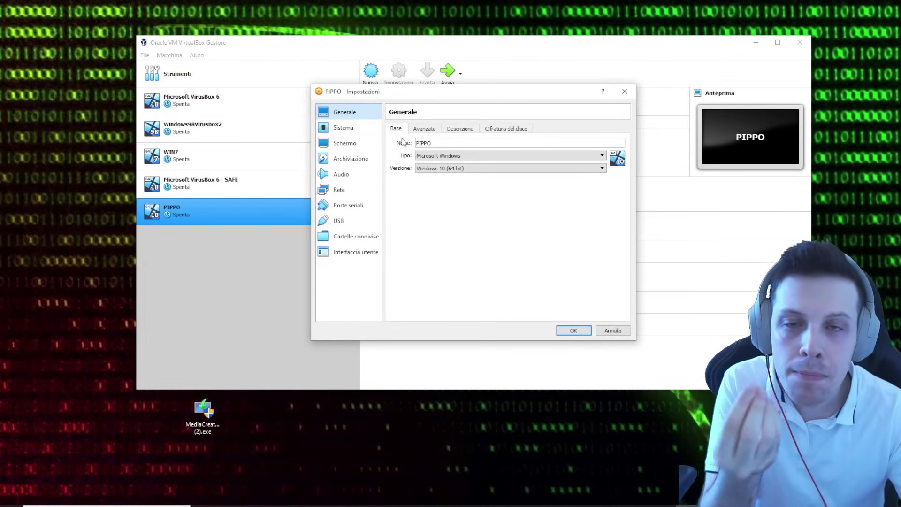
Keep PIPPO's shared clipboard and drag-and-drop sharing disabled, and look over its description and disk encryption options
{"action": "left_click", "coordinate": [428, 131]}
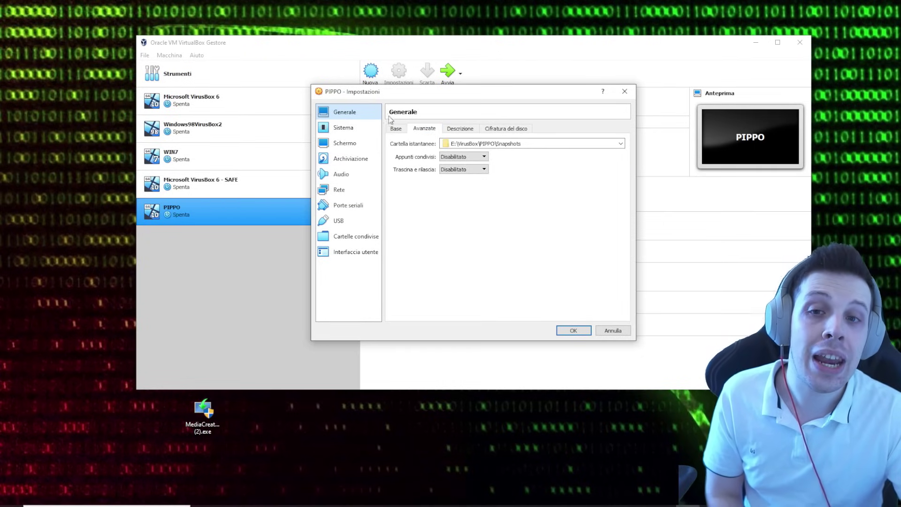
{"action": "left_click", "coordinate": [467, 157]}
{"action": "left_click", "coordinate": [469, 163]}
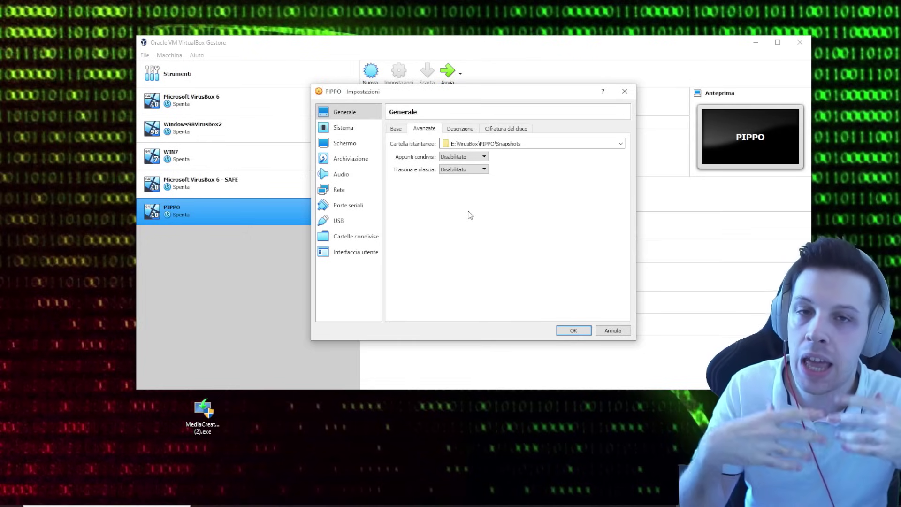
{"action": "left_click", "coordinate": [453, 157]}
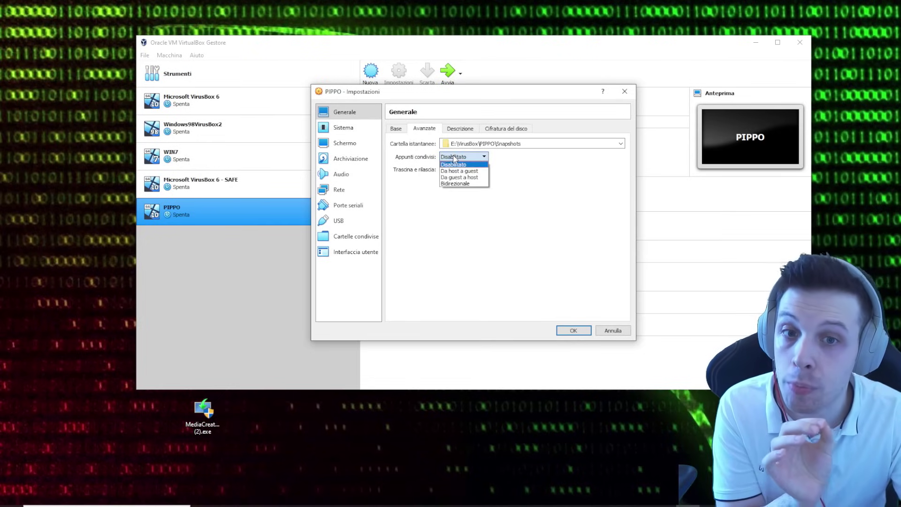
{"action": "left_click", "coordinate": [463, 268]}
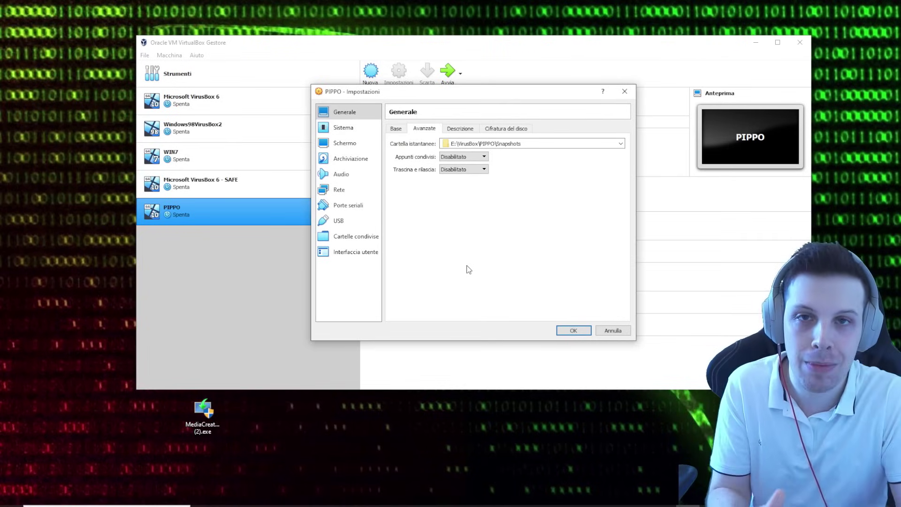
{"action": "left_click", "coordinate": [450, 170]}
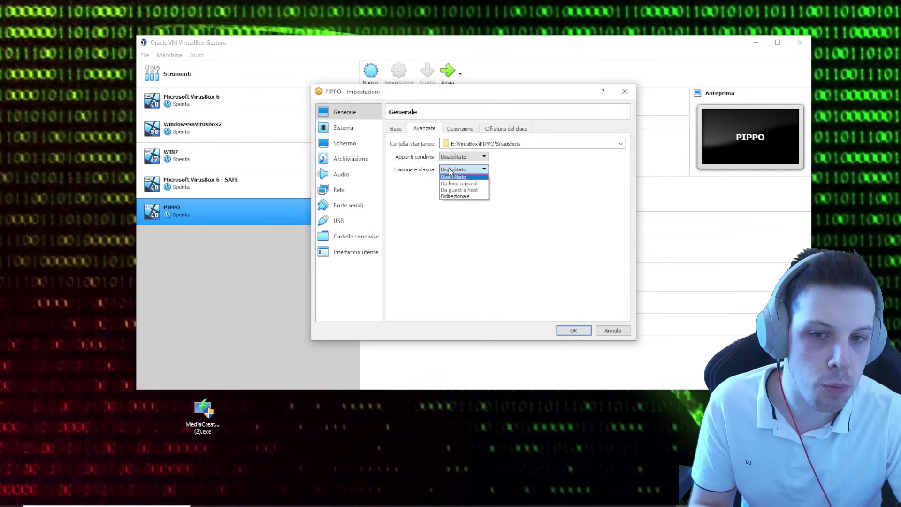
{"action": "left_click", "coordinate": [450, 177]}
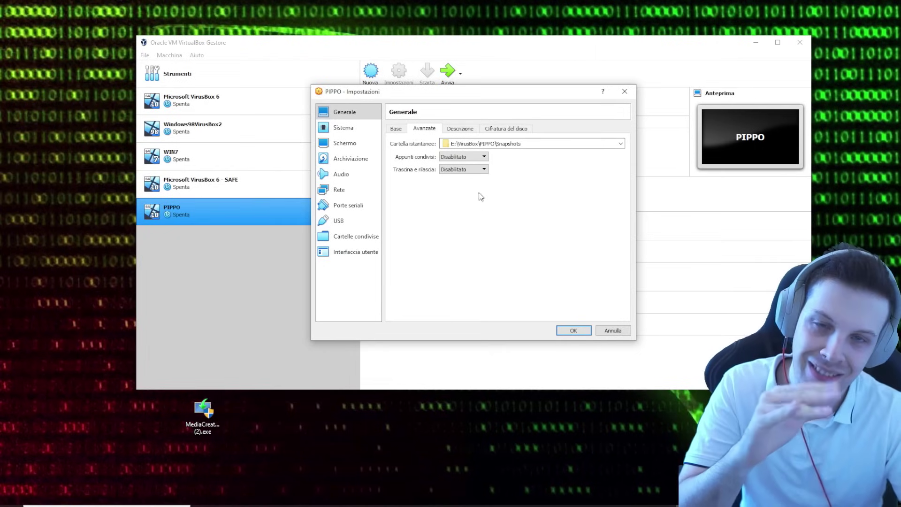
{"action": "left_click", "coordinate": [467, 130]}
{"action": "left_click", "coordinate": [508, 130]}
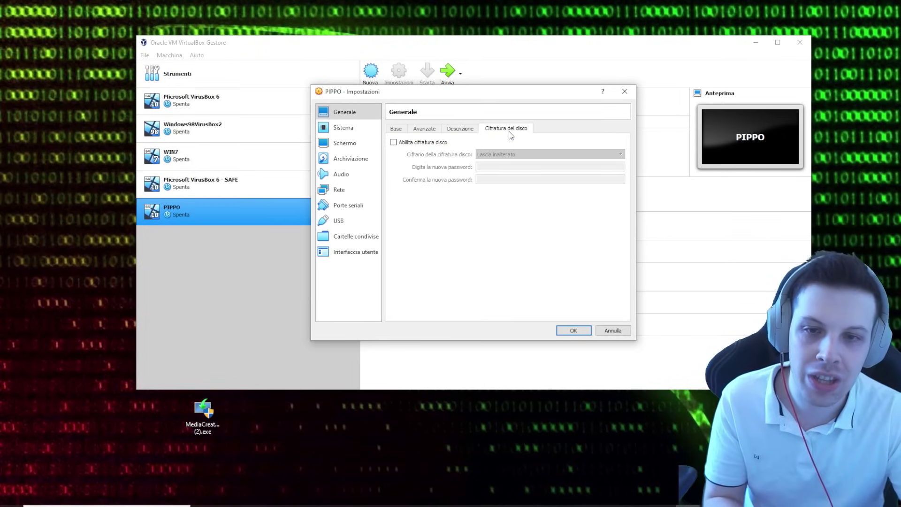
Set PIPPO's number of processors to 4 in the system settings
{"action": "left_click", "coordinate": [343, 127]}
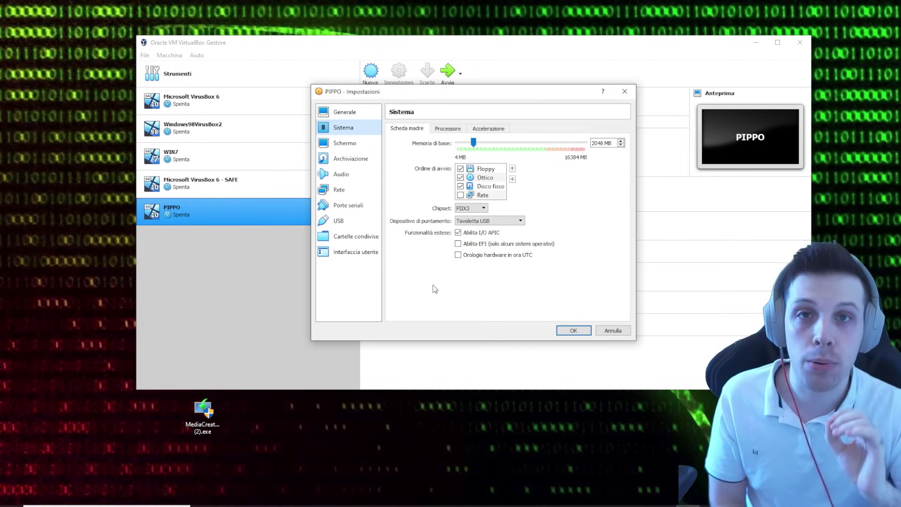
{"action": "left_click", "coordinate": [448, 129]}
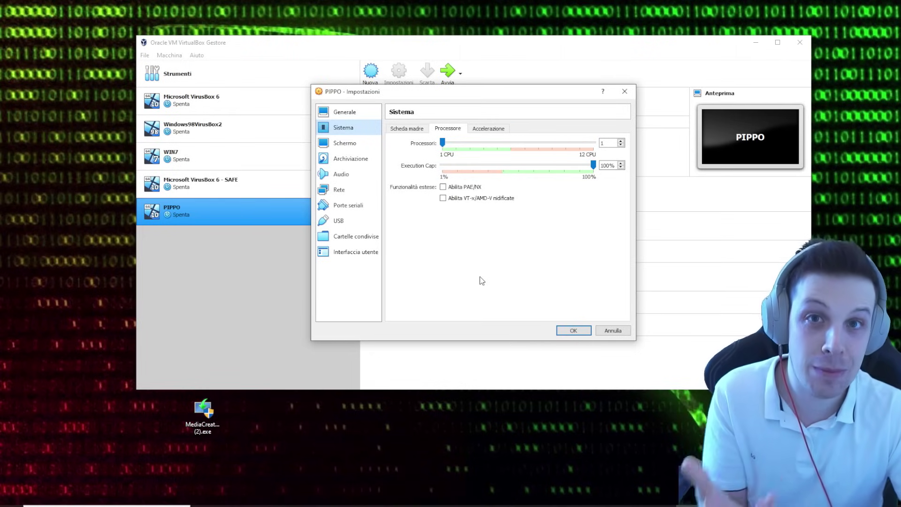
{"action": "left_click", "coordinate": [620, 142]}
{"action": "left_click", "coordinate": [620, 141]}
{"action": "left_click", "coordinate": [621, 141]}
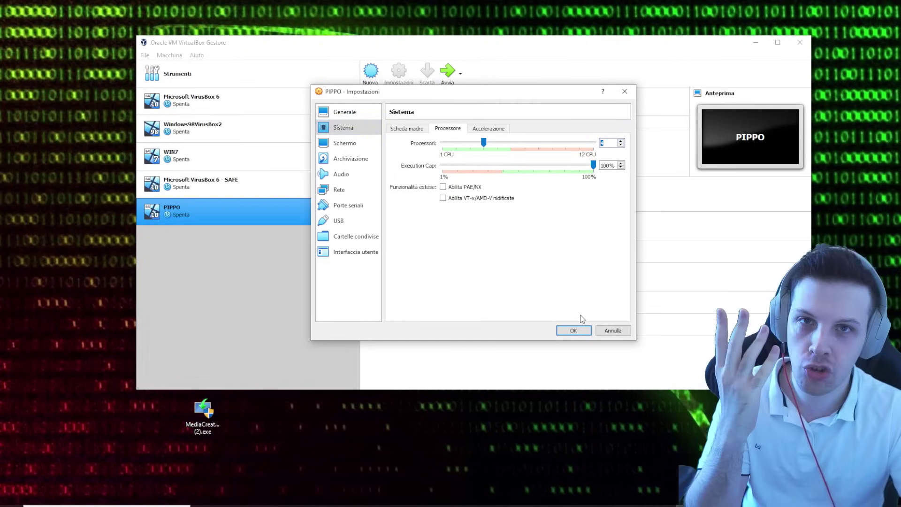
Review PIPPO's display, storage, audio and network settings, toggling network adapter 1 off and back on
{"action": "left_click", "coordinate": [345, 143]}
{"action": "left_click", "coordinate": [345, 159]}
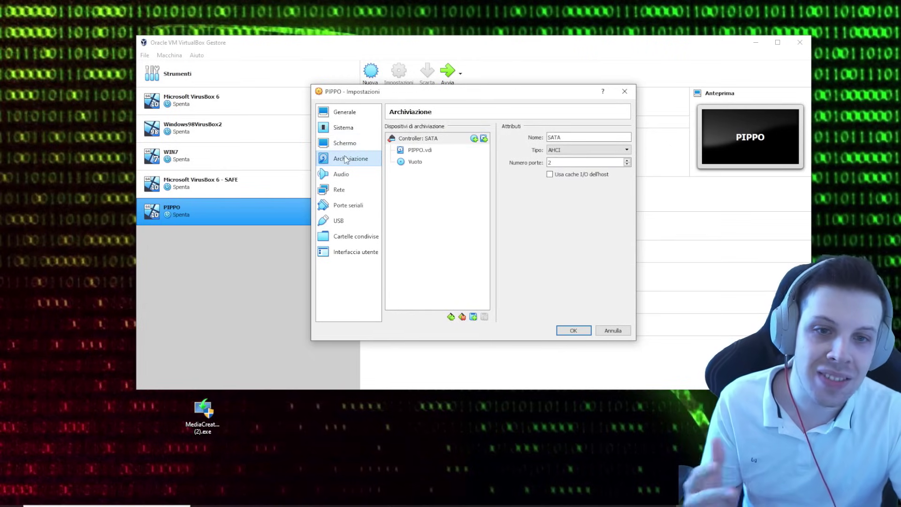
{"action": "left_click", "coordinate": [342, 176]}
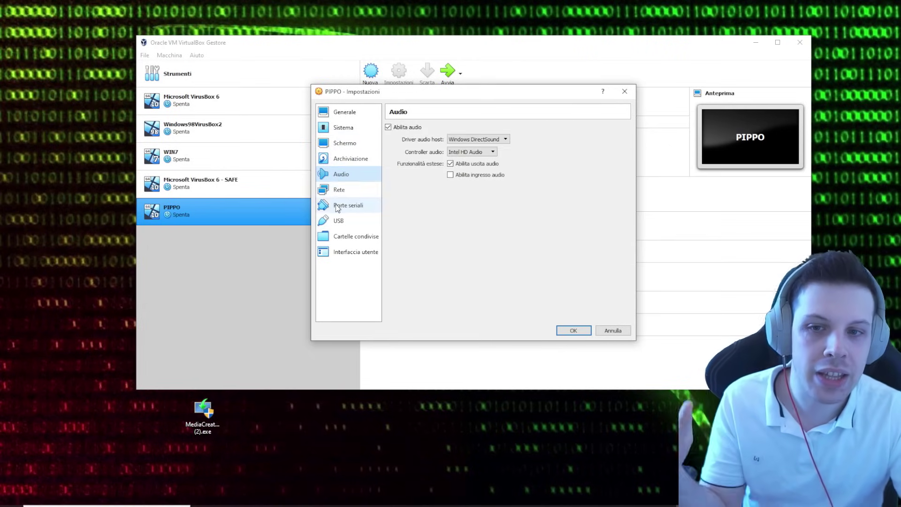
{"action": "left_click", "coordinate": [339, 190]}
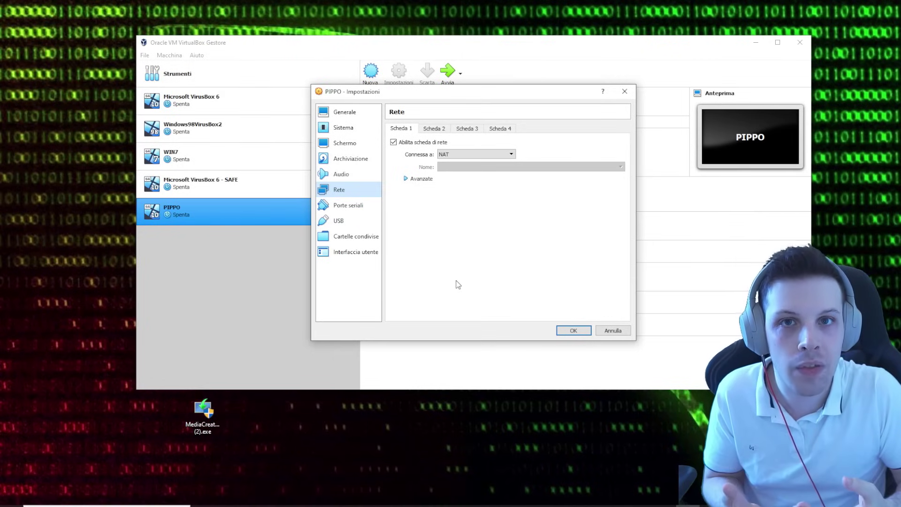
{"action": "left_click", "coordinate": [393, 142]}
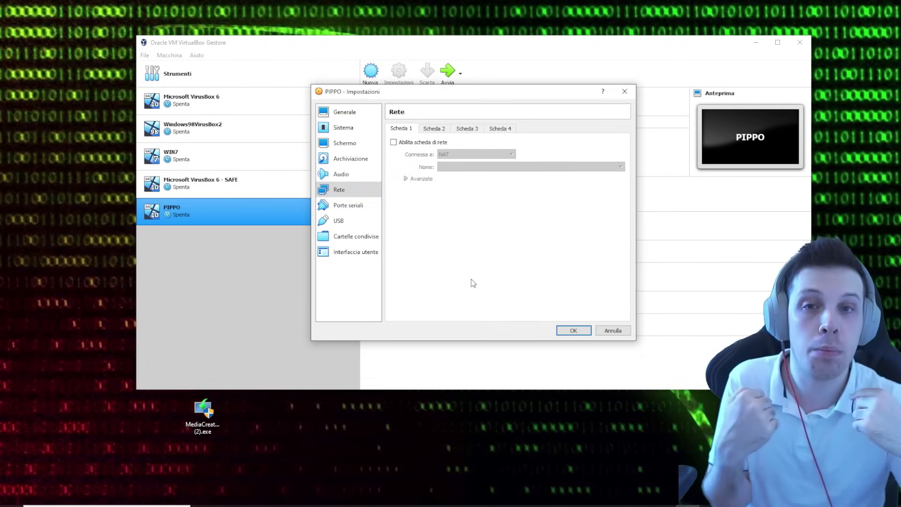
{"action": "left_click", "coordinate": [394, 141]}
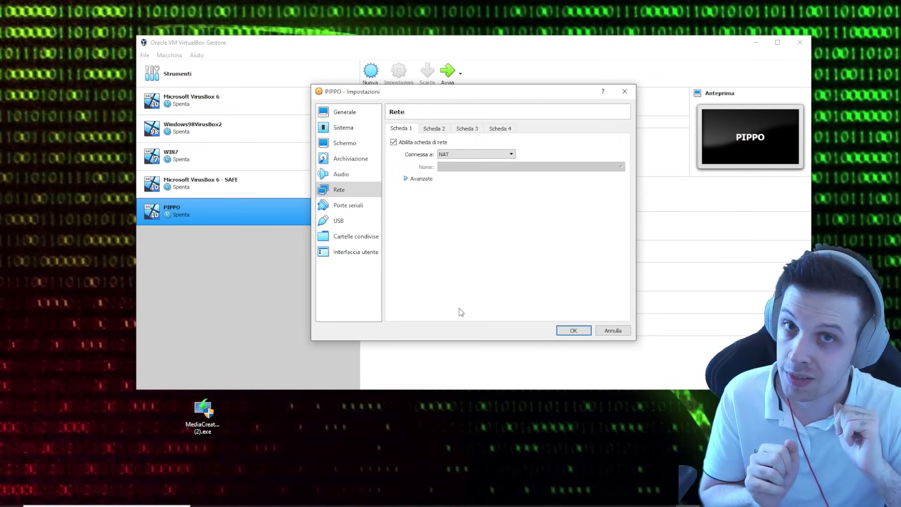
Look through the serial port, USB, shared folder and user interface settings, and save PIPPO's configuration
{"action": "left_click", "coordinate": [348, 205]}
{"action": "left_click", "coordinate": [339, 221]}
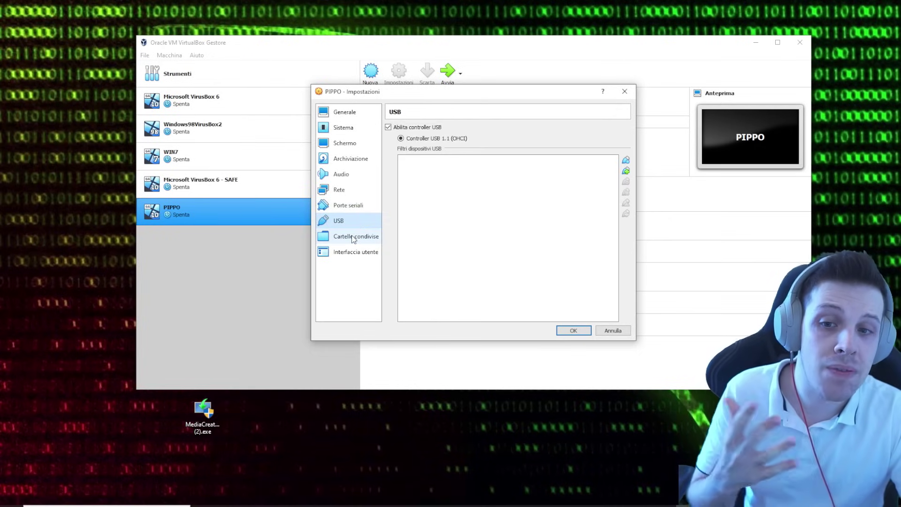
{"action": "left_click", "coordinate": [353, 237]}
{"action": "left_click", "coordinate": [356, 252]}
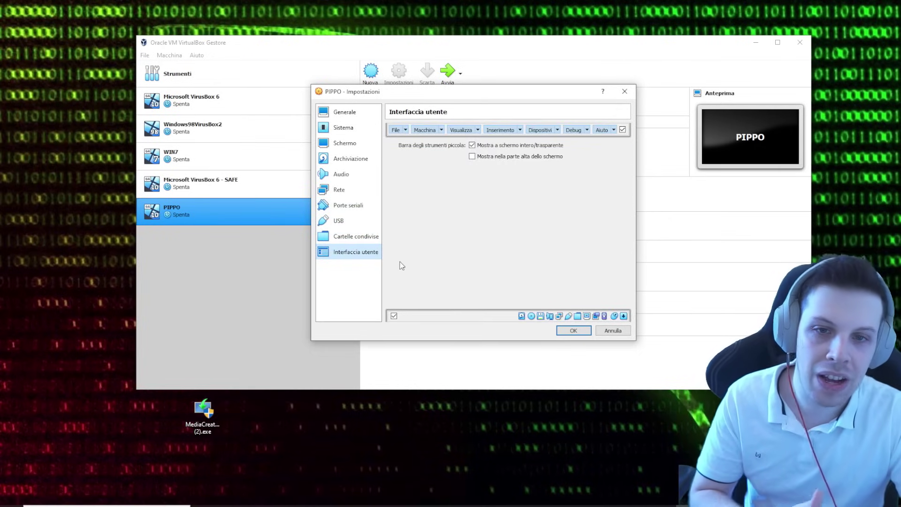
{"action": "left_click", "coordinate": [347, 113]}
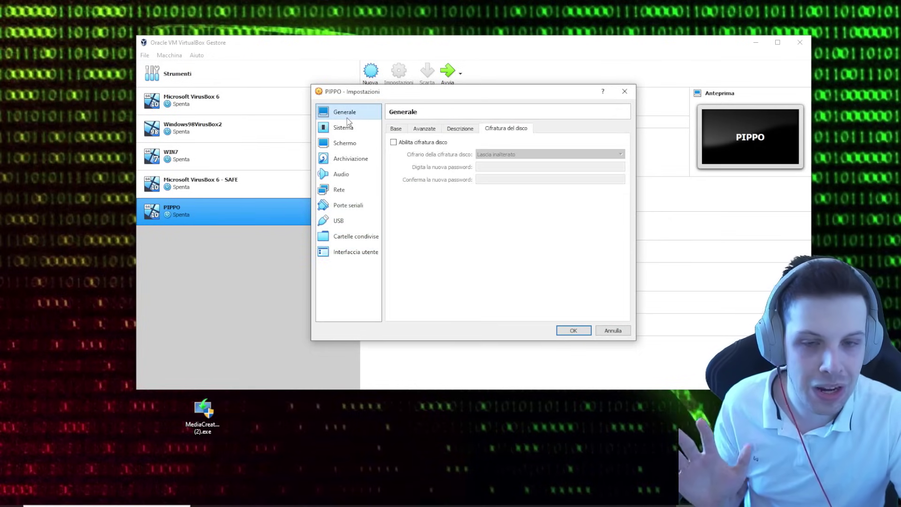
{"action": "left_click", "coordinate": [578, 333]}
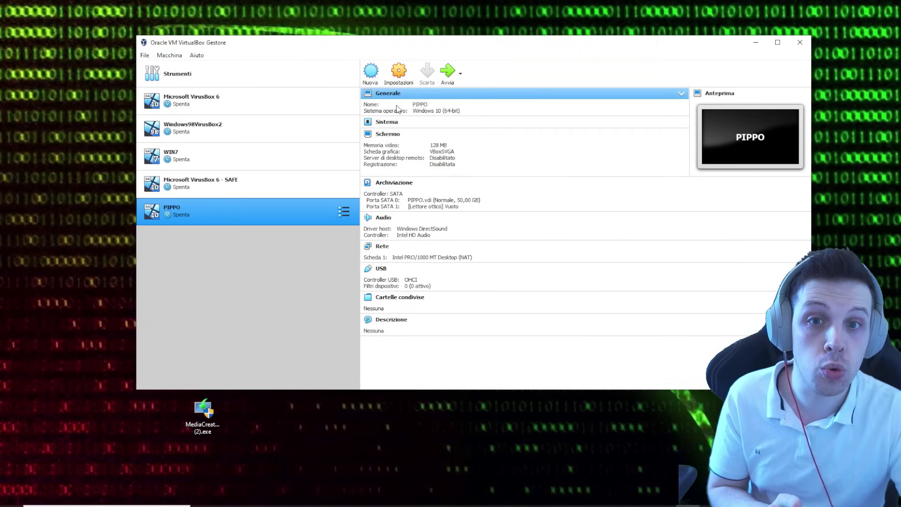
Start PIPPO normally and load Windows.iso from the MicrosorfVirusbox2 folder into its virtual optical drive
{"action": "left_click", "coordinate": [461, 74]}
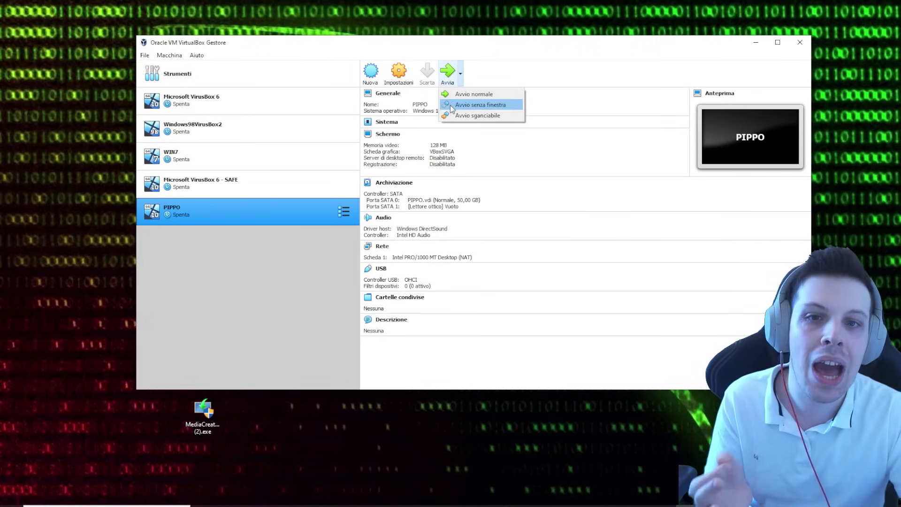
{"action": "left_click", "coordinate": [474, 94]}
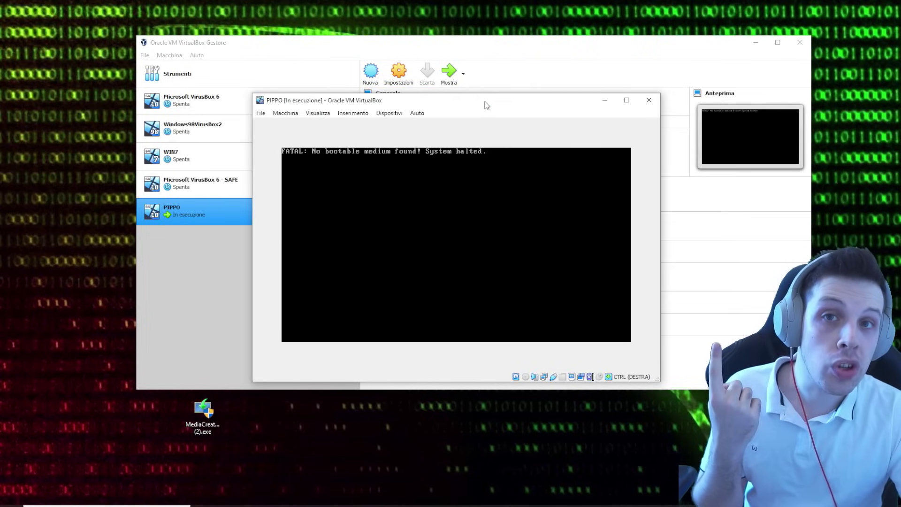
{"action": "left_click", "coordinate": [393, 113]}
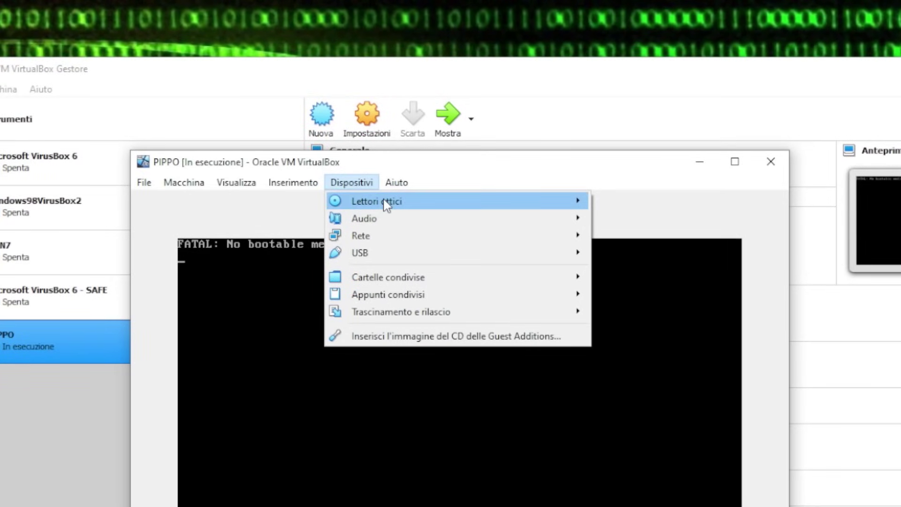
{"action": "mouse_move", "coordinate": [383, 202]}
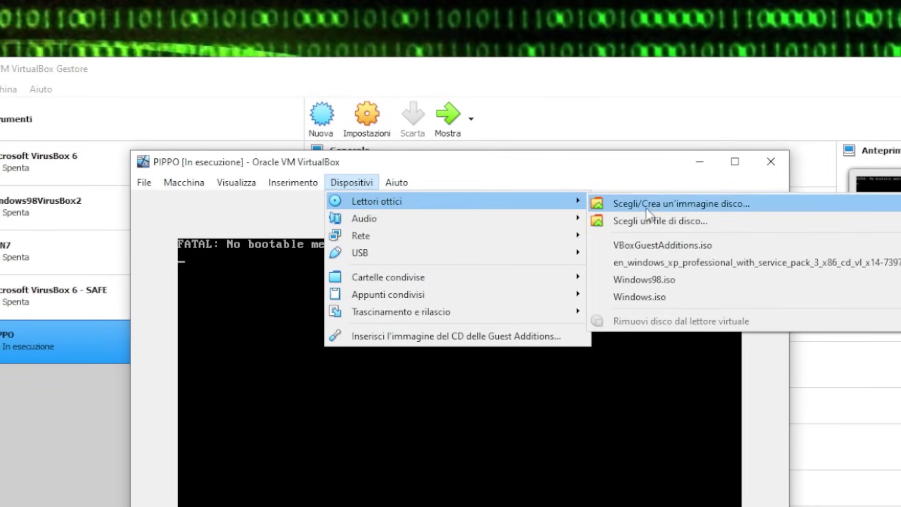
{"action": "left_click", "coordinate": [671, 223]}
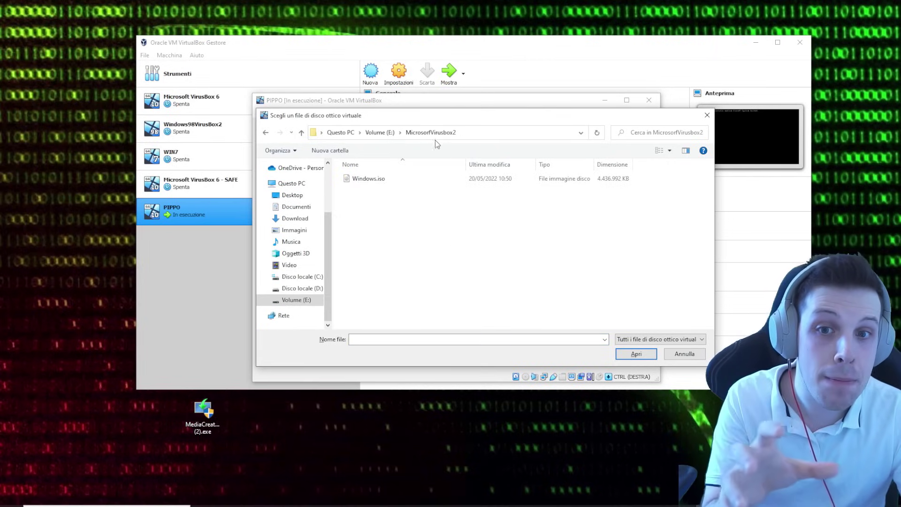
{"action": "double_click", "coordinate": [380, 179]}
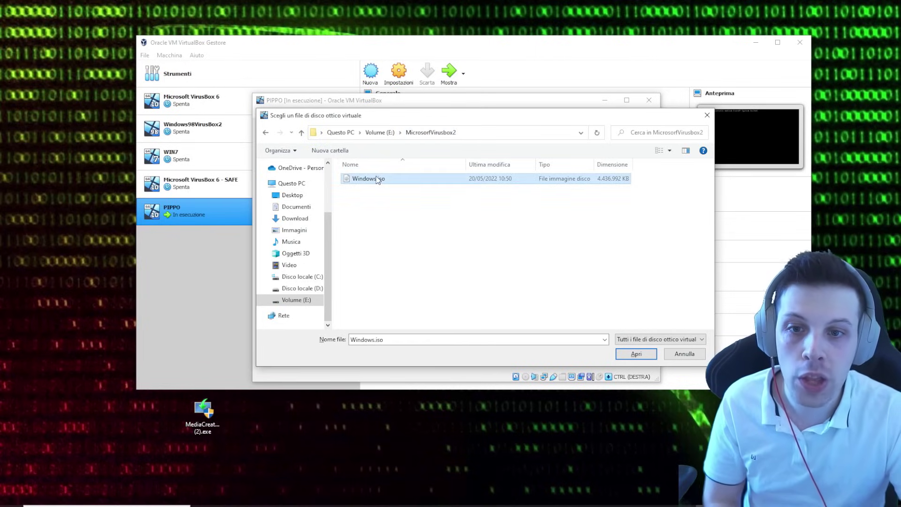
Power off PIPPO and start it again from the loaded Windows ISO, dismissing the keyboard capture notice
{"action": "left_click", "coordinate": [649, 100]}
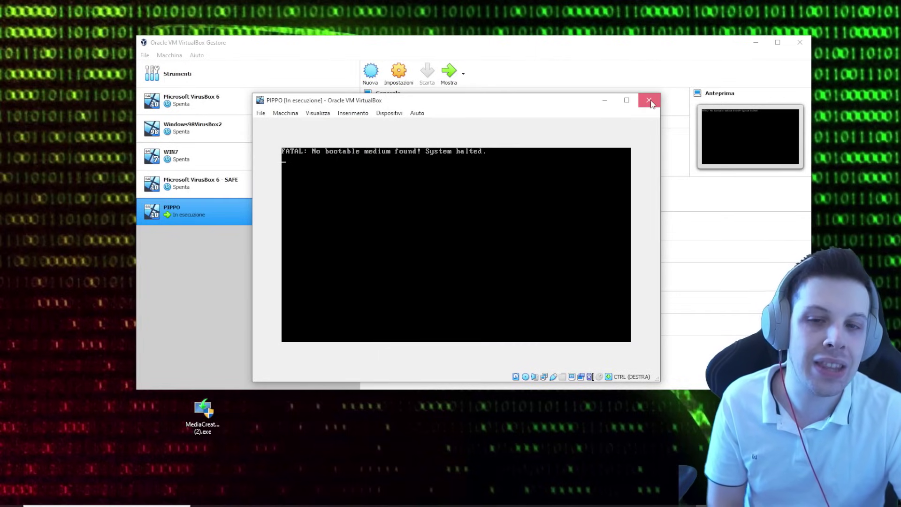
{"action": "left_click", "coordinate": [417, 271]}
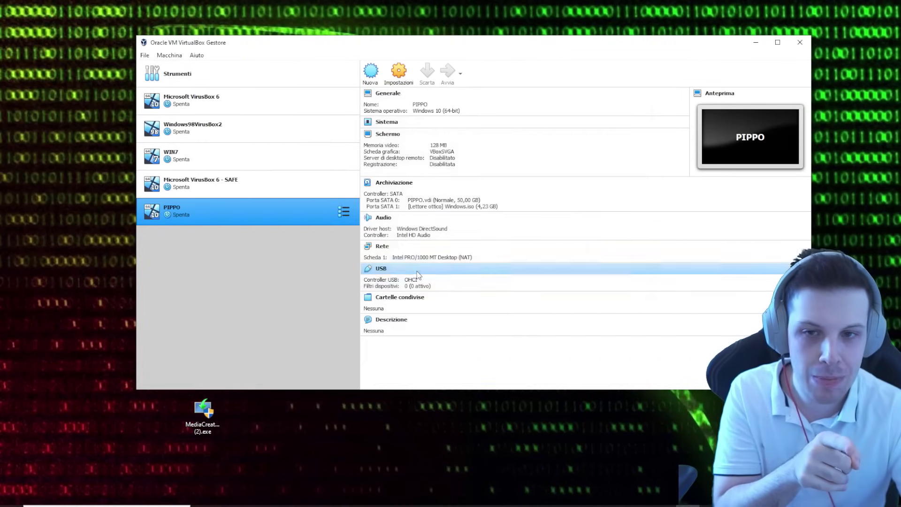
{"action": "left_click", "coordinate": [450, 73]}
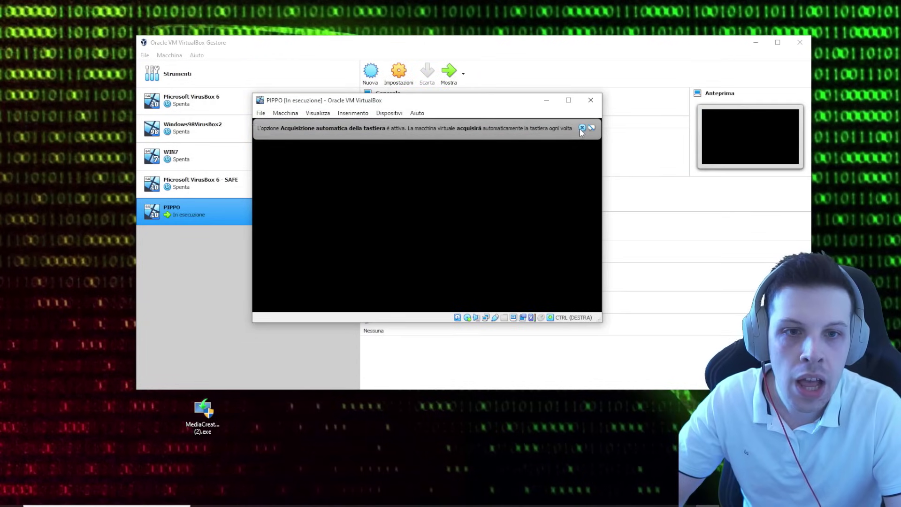
{"action": "left_click", "coordinate": [582, 128]}
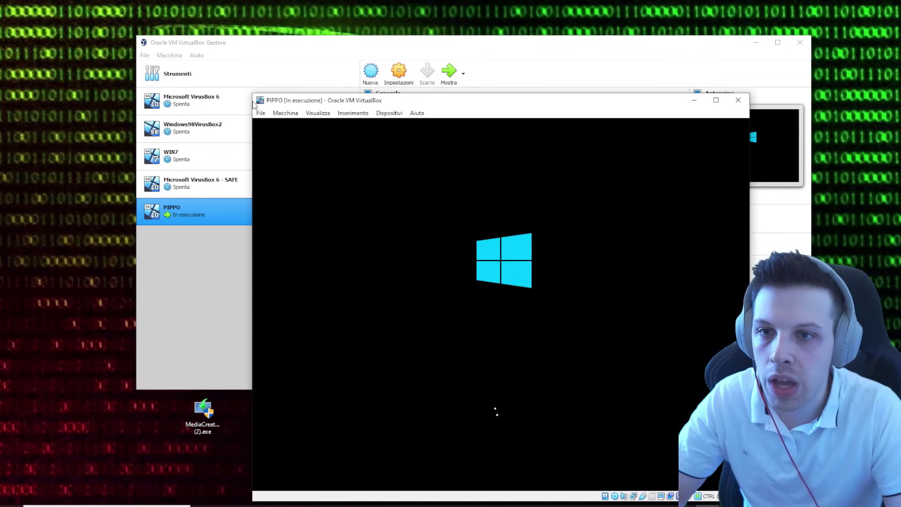
{"action": "left_click", "coordinate": [177, 74]}
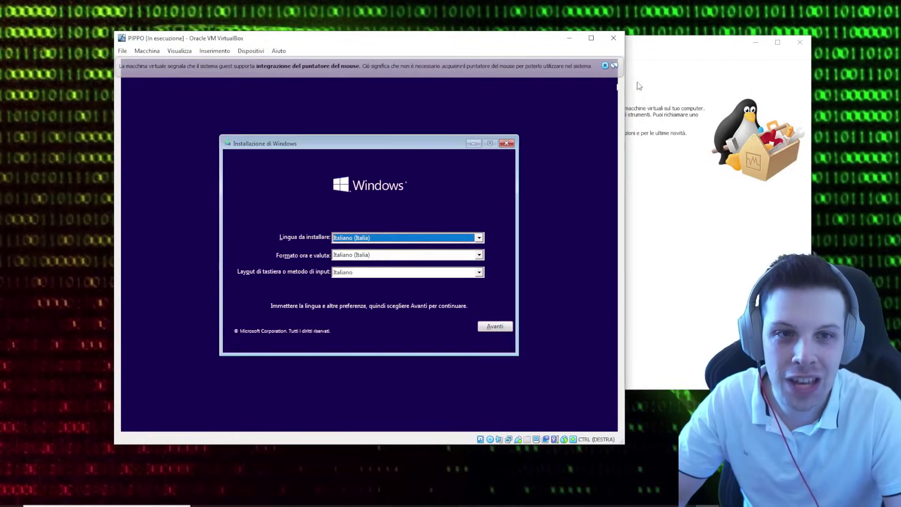
Start Windows setup with the Italian language settings and no product key, selecting the Windows 10 Home edition
{"action": "left_click", "coordinate": [605, 66]}
{"action": "left_click", "coordinate": [491, 330]}
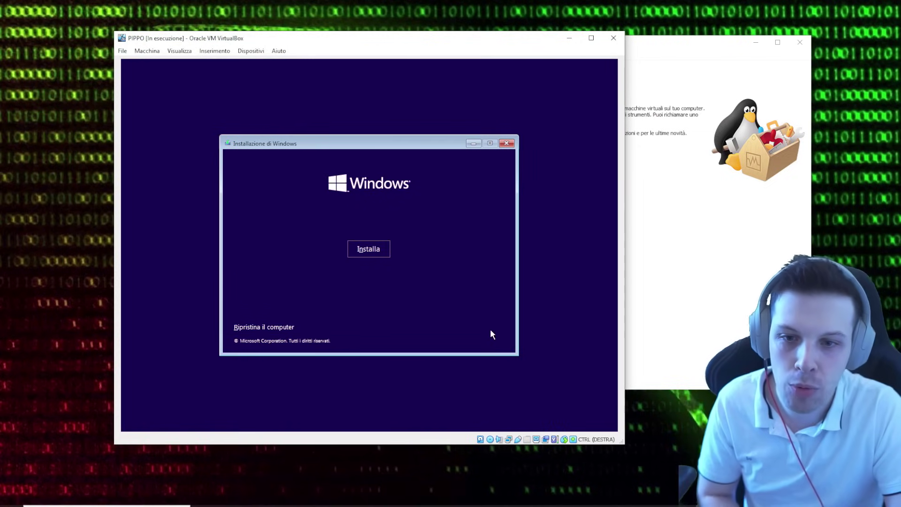
{"action": "left_click", "coordinate": [379, 249]}
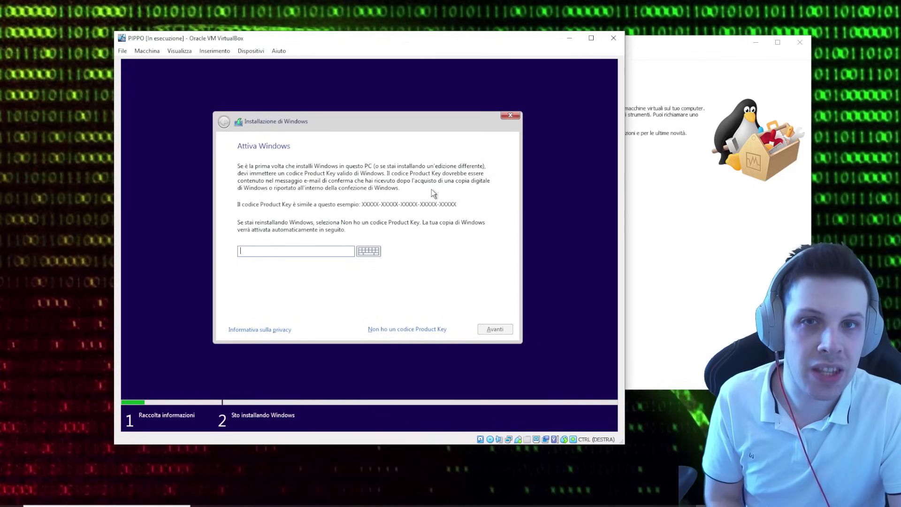
{"action": "left_click", "coordinate": [395, 329]}
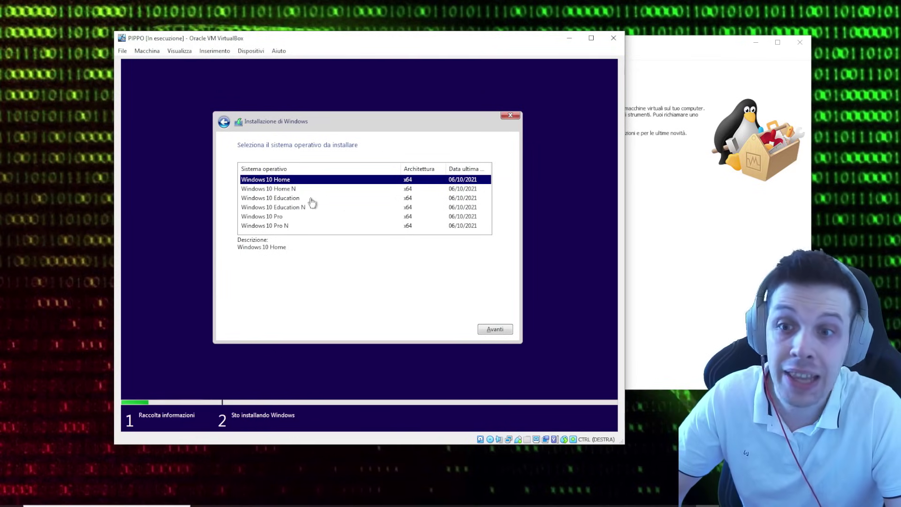
{"action": "left_click", "coordinate": [495, 330]}
Accept the licence terms and run a custom Windows installation onto the 50 GB unallocated space of drive 0
{"action": "left_click", "coordinate": [283, 310]}
{"action": "left_click", "coordinate": [495, 328]}
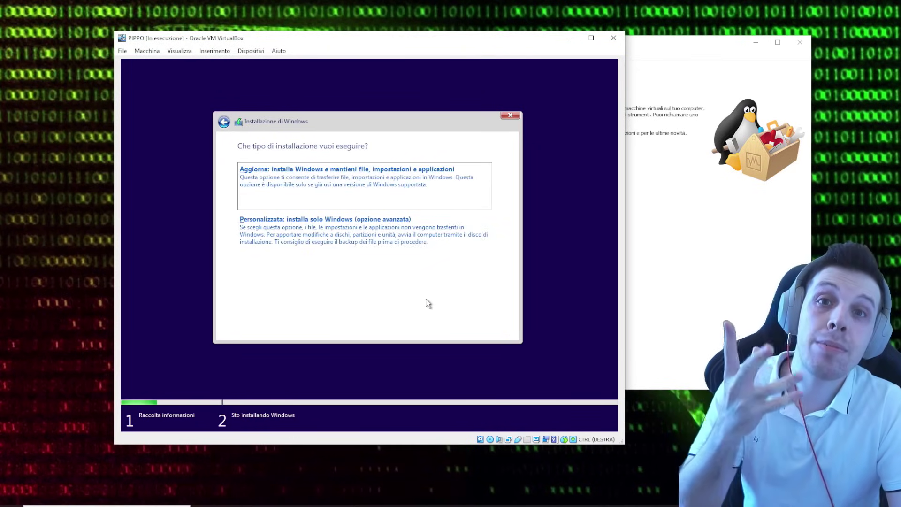
{"action": "left_click", "coordinate": [327, 241]}
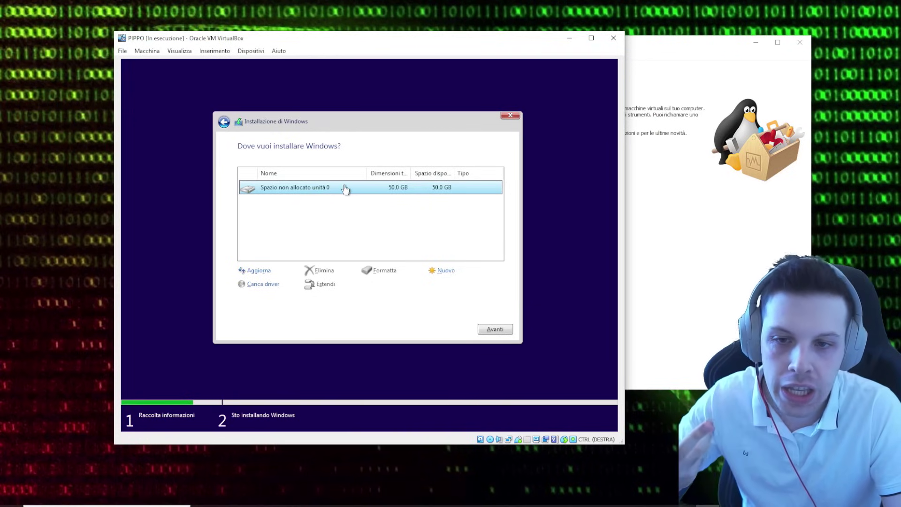
{"action": "left_click", "coordinate": [498, 329]}
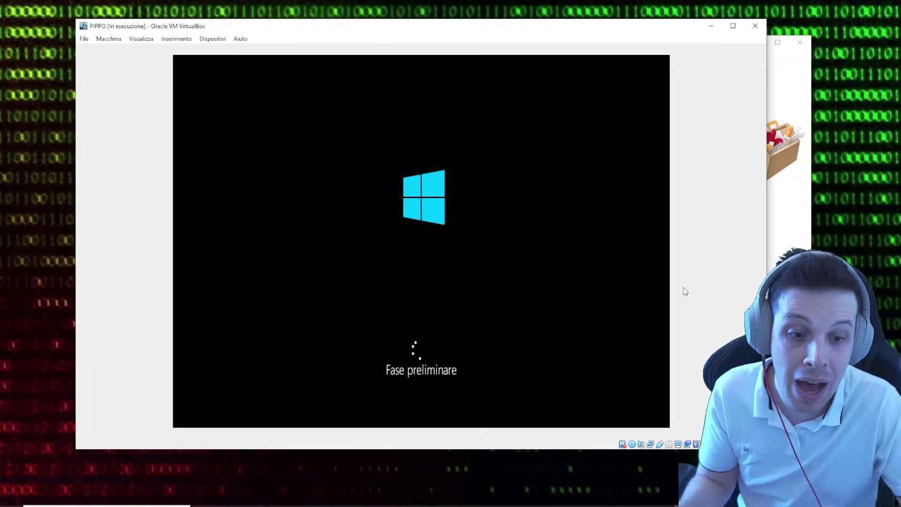
Switch to the Chrome incognito window and search Google for "ubuntu", getting past the cookie consent notice
{"action": "key", "text": "alt+Tab"}
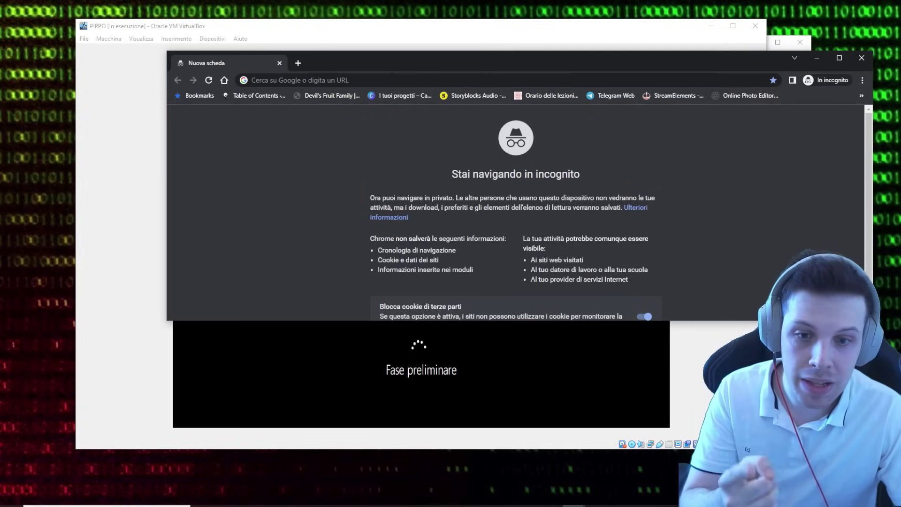
{"action": "left_click", "coordinate": [425, 80]}
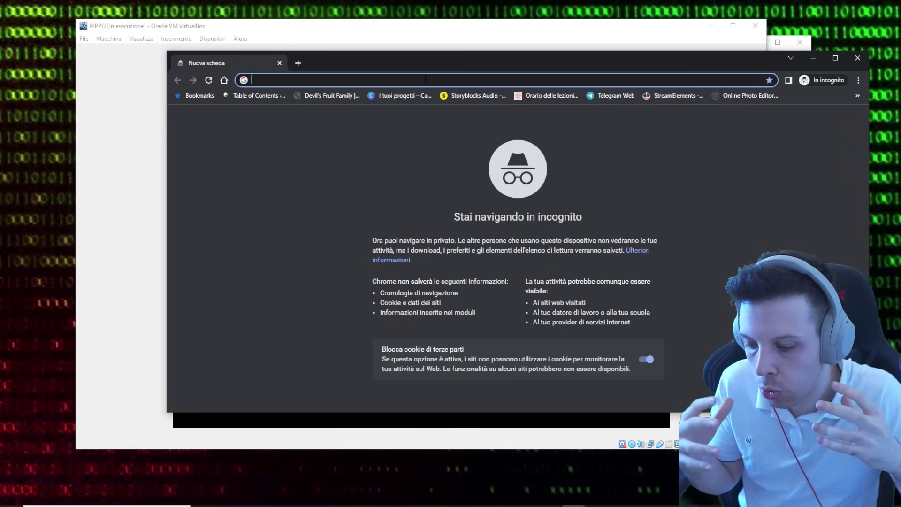
{"action": "type", "text": "ubuntu"}
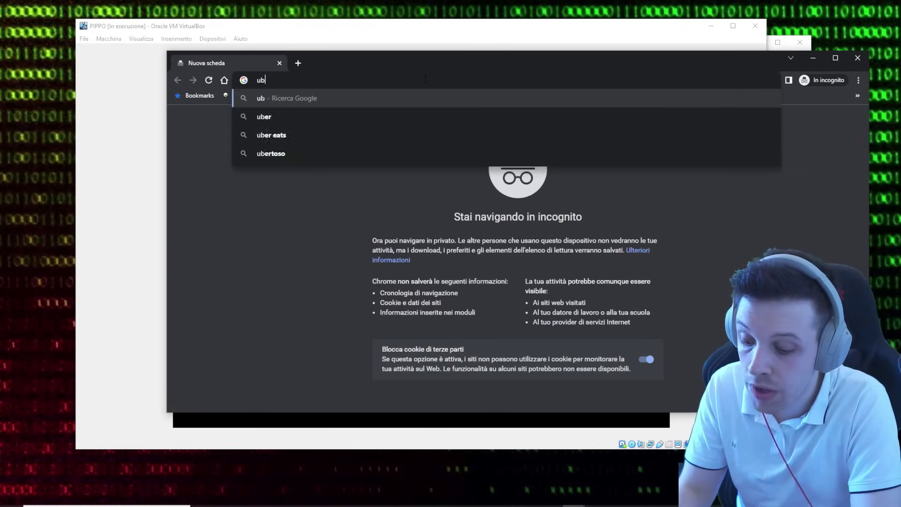
{"action": "key", "text": "Return"}
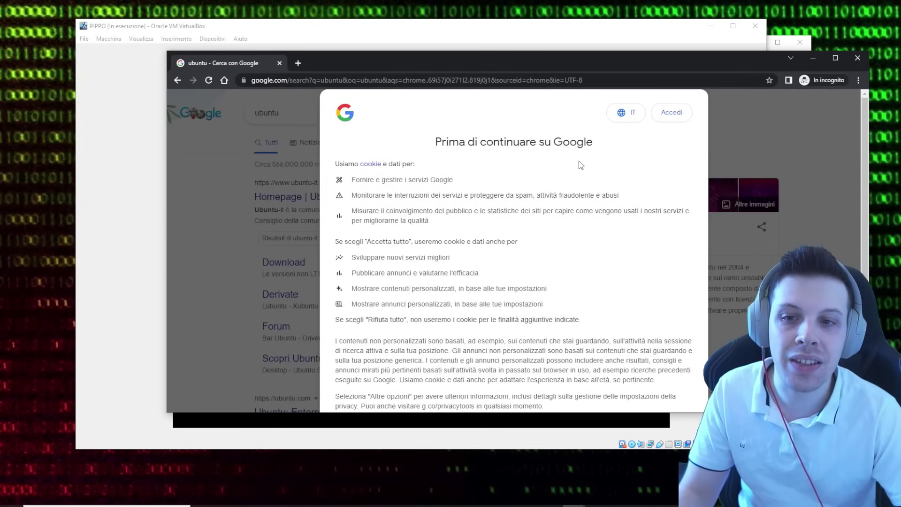
{"action": "scroll", "coordinate": [553, 328], "scroll_direction": "down", "scroll_amount": 5}
{"action": "left_click", "coordinate": [558, 346]}
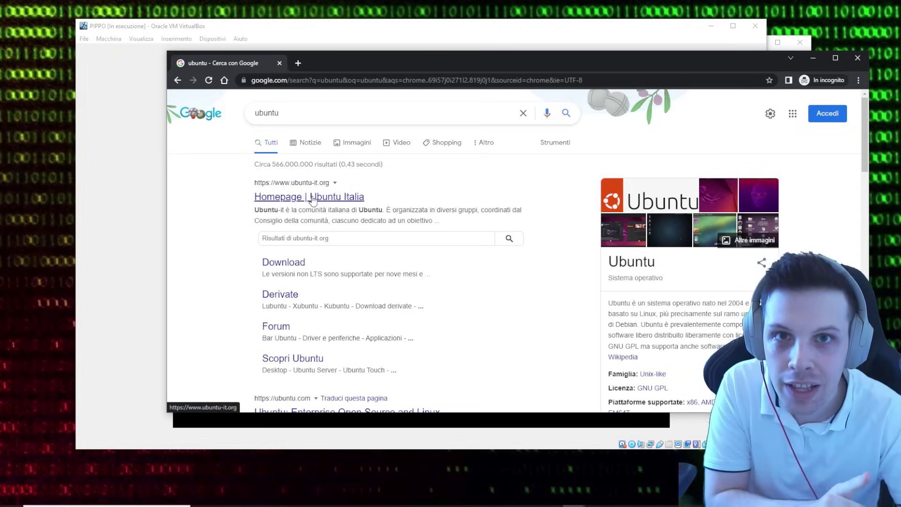
Open the Ubuntu Italia homepage and go to its download page for Ubuntu 22.04 LTS
{"action": "left_click", "coordinate": [287, 201]}
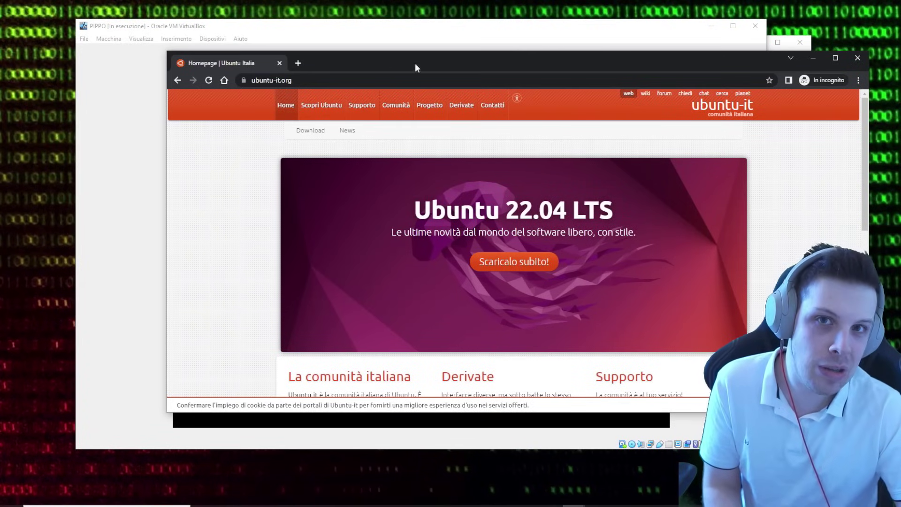
{"action": "left_click", "coordinate": [494, 269]}
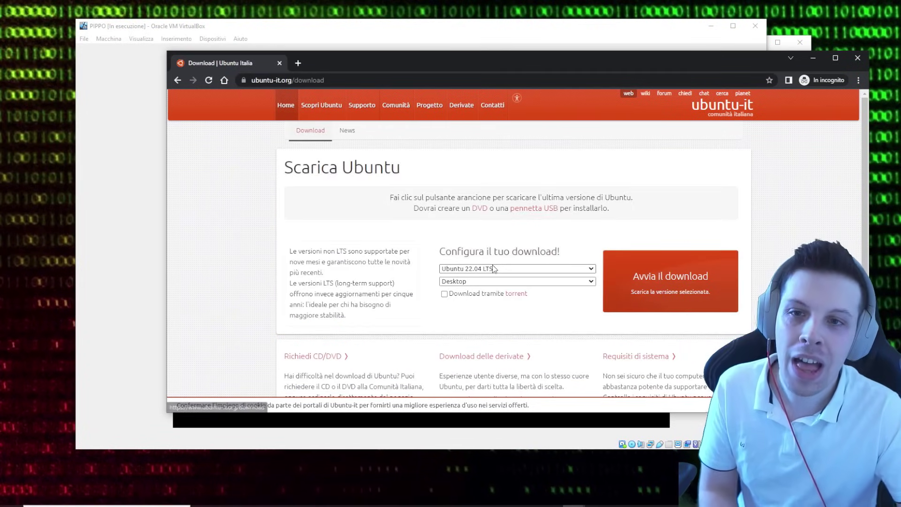
{"action": "left_click_drag", "start_coordinate": [413, 66], "coordinate": [367, 47]}
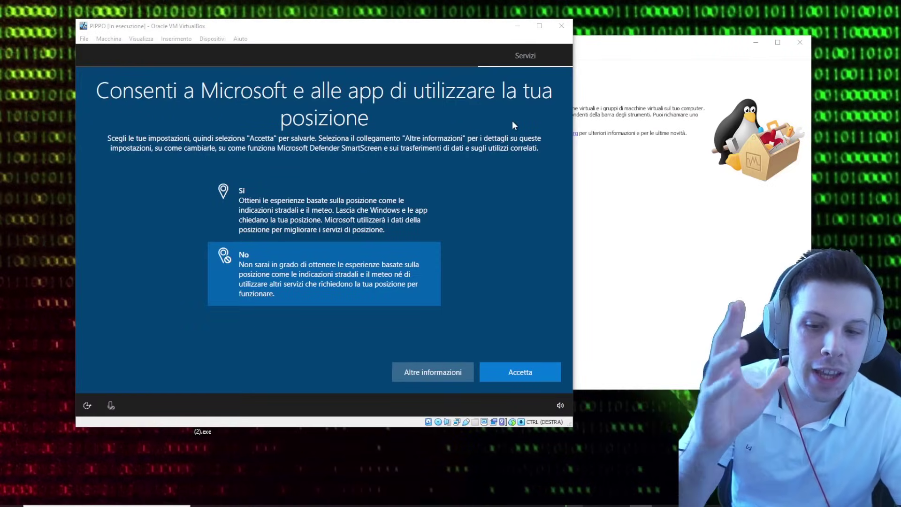
Check the Ubuntu ISO download in the other Chrome window and return to the PIPPO machine
{"action": "mouse_move", "coordinate": [590, 501]}
{"action": "left_click", "coordinate": [611, 477]}
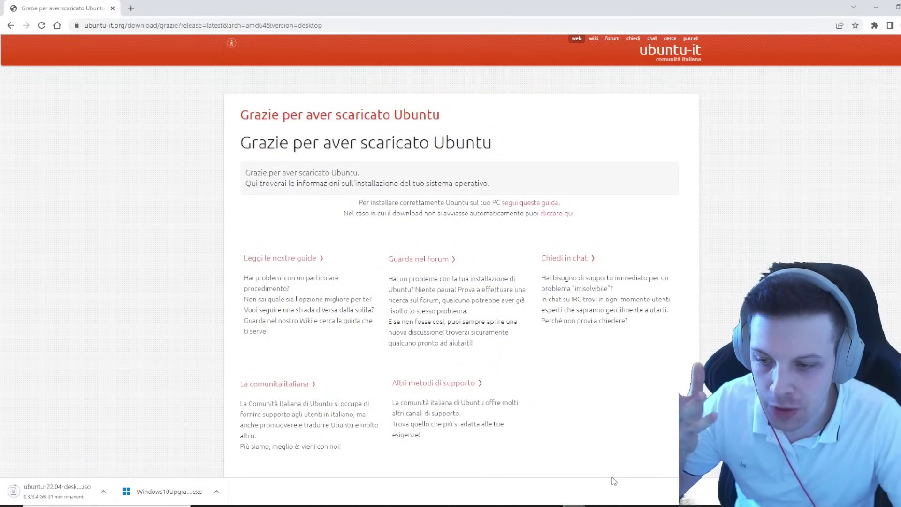
{"action": "left_click", "coordinate": [876, 7]}
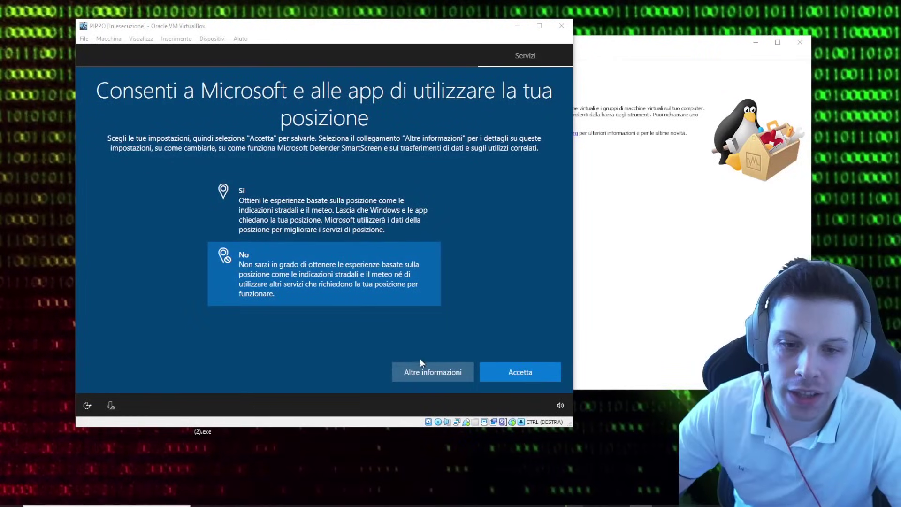
Decline location access and accept the remaining privacy and diagnostic data settings in PIPPO's Windows setup
{"action": "left_click", "coordinate": [522, 372]}
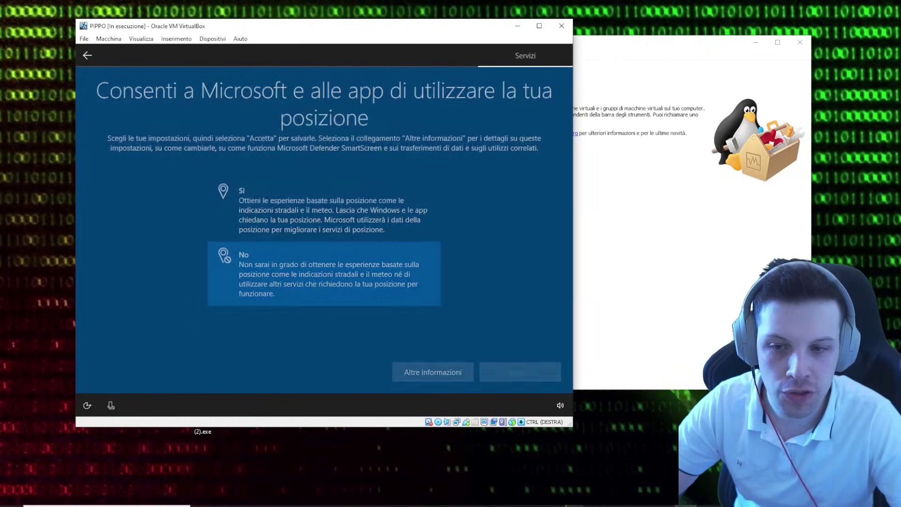
{"action": "left_click", "coordinate": [519, 361]}
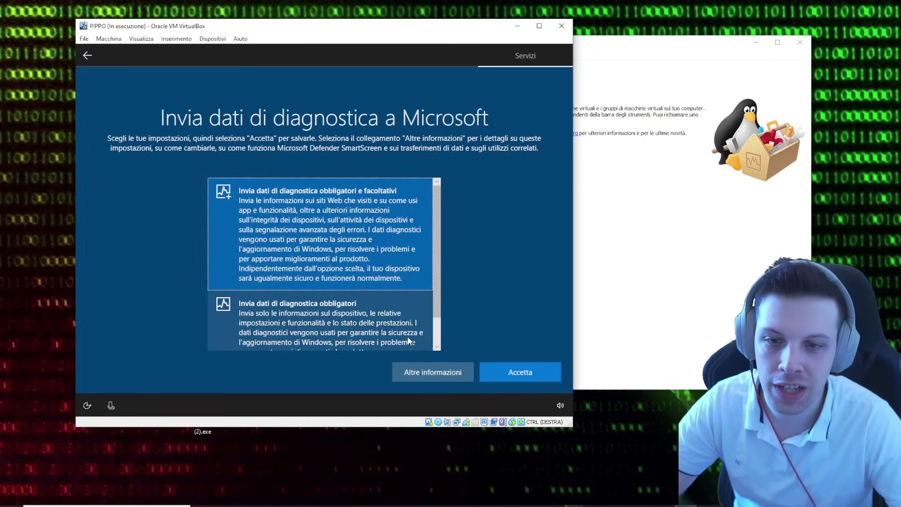
{"action": "left_click", "coordinate": [505, 371]}
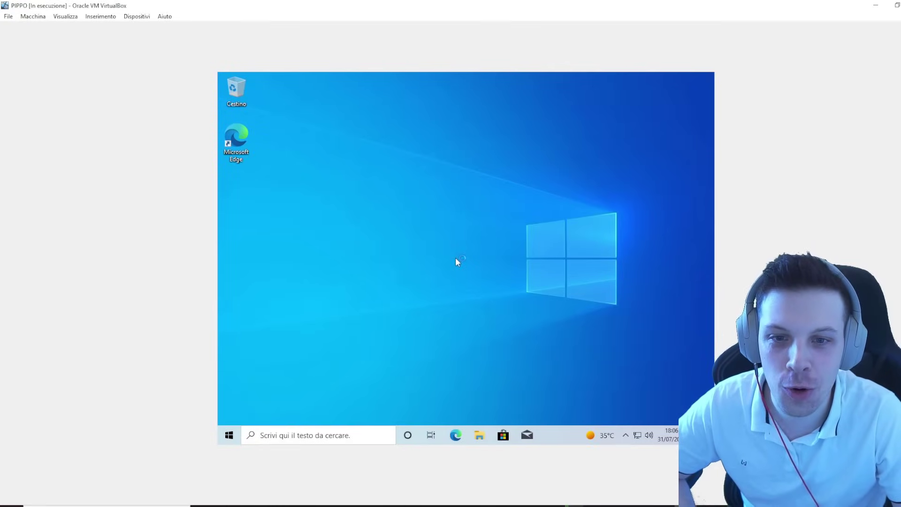
{"action": "left_click_drag", "start_coordinate": [360, 164], "coordinate": [492, 270]}
{"action": "left_click_drag", "start_coordinate": [374, 134], "coordinate": [495, 270]}
{"action": "left_click_drag", "start_coordinate": [322, 117], "coordinate": [464, 241]}
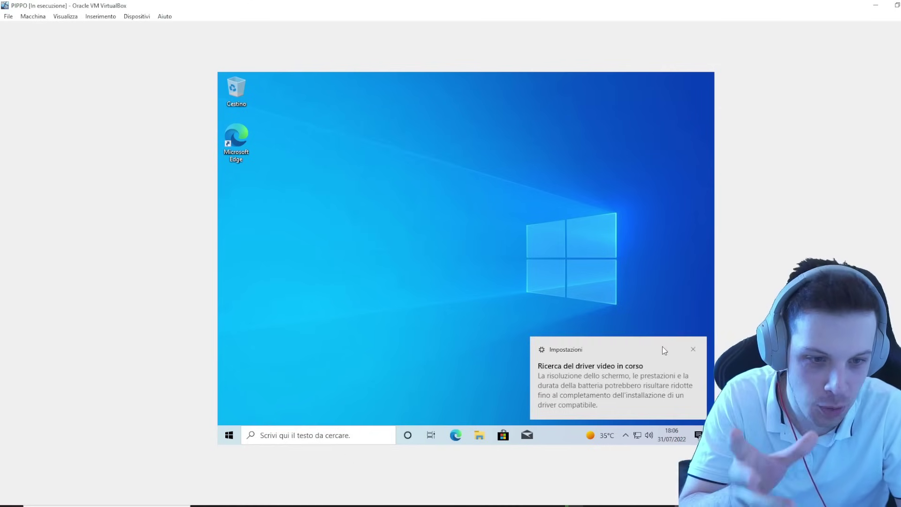
Dismiss the video driver notification and set the Windows screen resolution in PIPPO to 1600 x 1200
{"action": "left_click", "coordinate": [693, 349]}
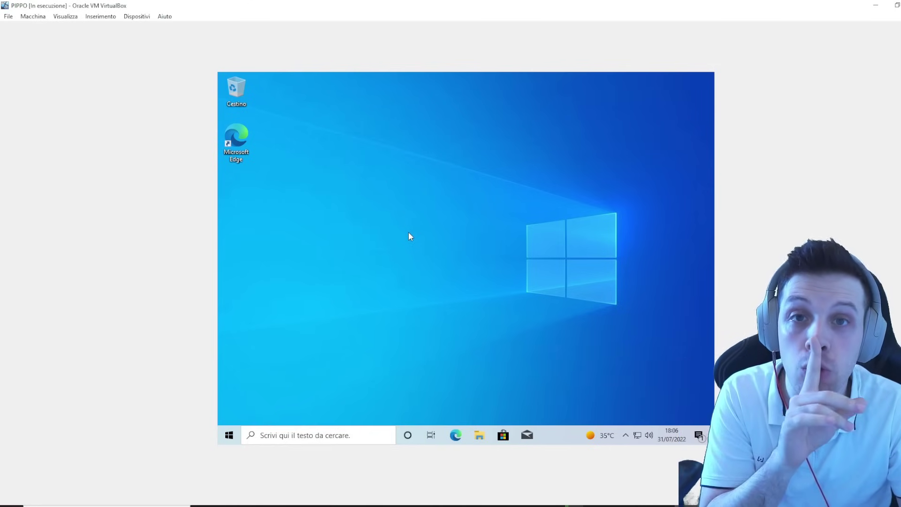
{"action": "right_click", "coordinate": [388, 193]}
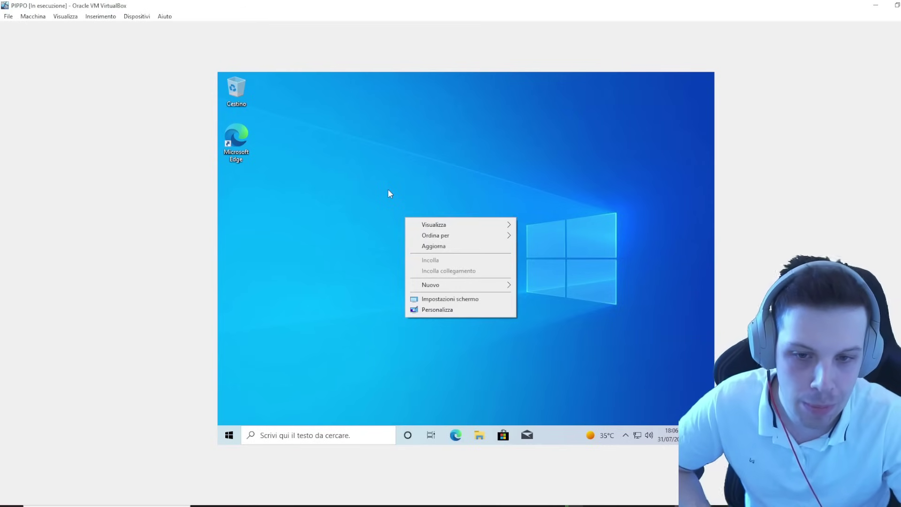
{"action": "left_click", "coordinate": [440, 298]}
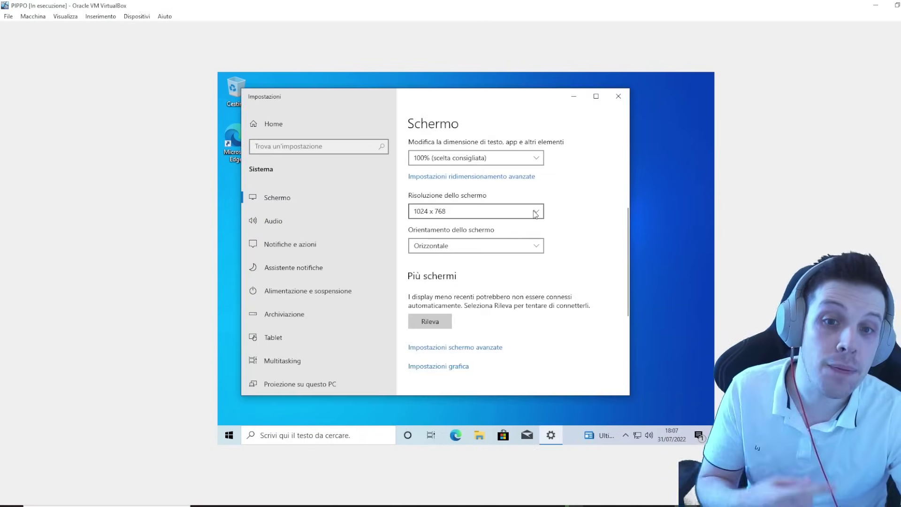
{"action": "left_click", "coordinate": [459, 217]}
{"action": "left_click", "coordinate": [423, 165]}
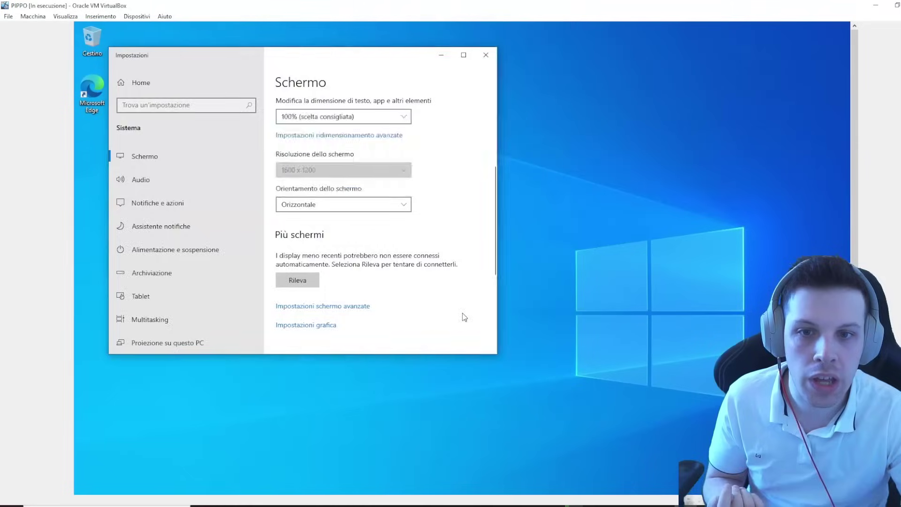
Close the Windows display settings in PIPPO and return to its desktop
{"action": "left_click", "coordinate": [367, 220]}
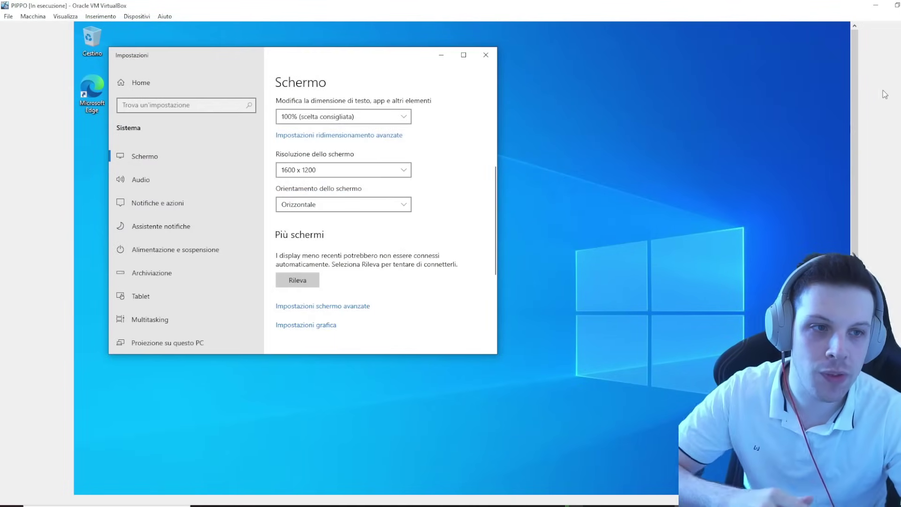
{"action": "left_click_drag", "start_coordinate": [858, 68], "coordinate": [819, 5]}
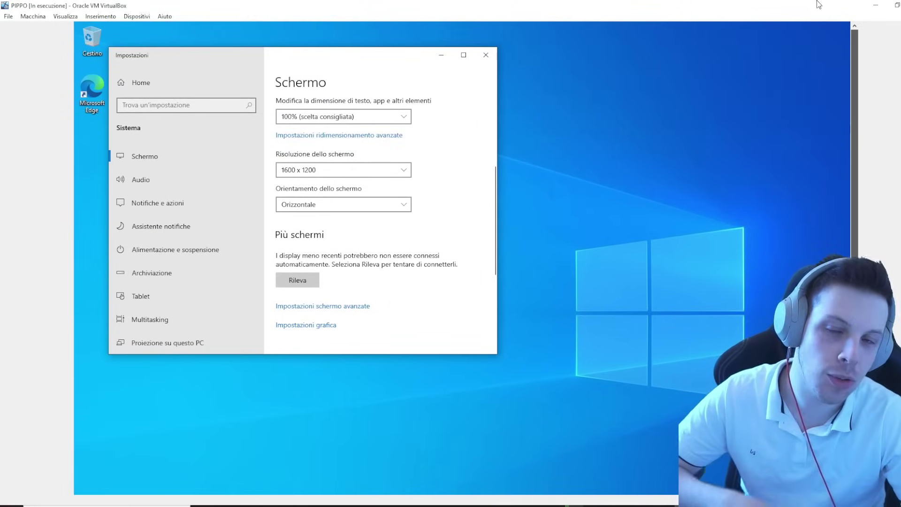
{"action": "left_click", "coordinate": [485, 55]}
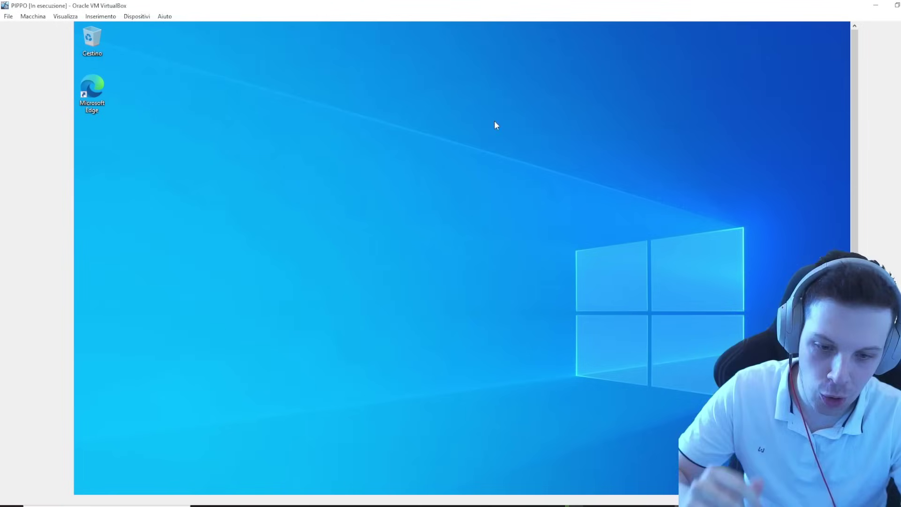
{"action": "right_click", "coordinate": [414, 212]}
{"action": "left_click", "coordinate": [368, 194]}
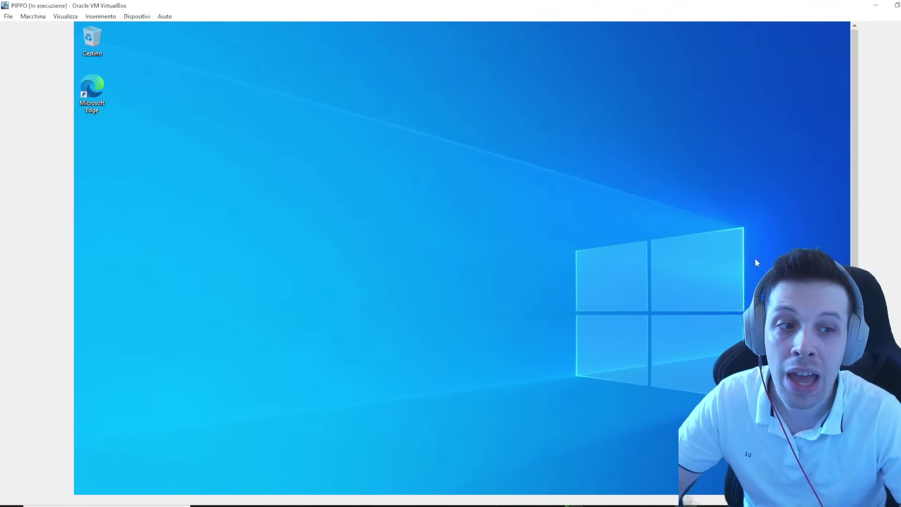
{"action": "mouse_move", "coordinate": [853, 168]}
{"action": "left_mouse_down"}
{"action": "mouse_move", "coordinate": [835, 244]}
{"action": "mouse_move", "coordinate": [845, 178]}
{"action": "left_mouse_up"}
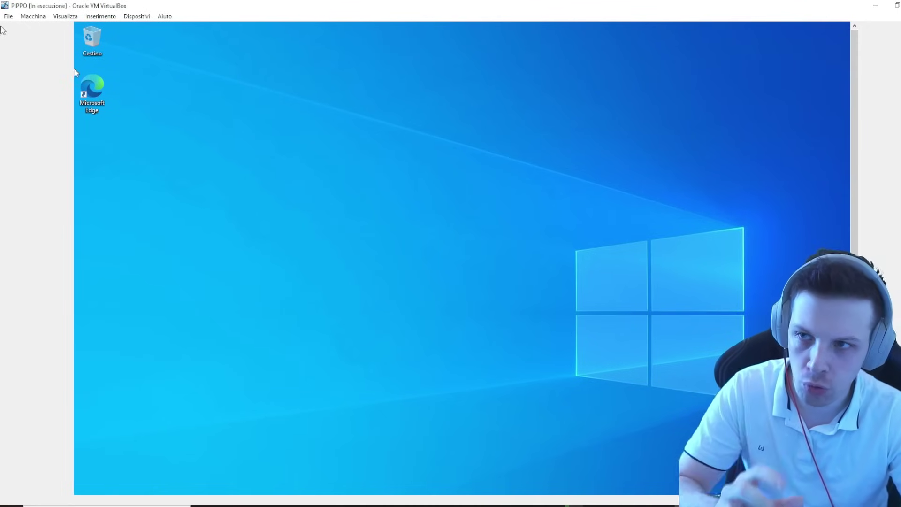
Insert the Guest Additions CD image into PIPPO and open that CD drive from Questo PC
{"action": "left_click", "coordinate": [136, 16]}
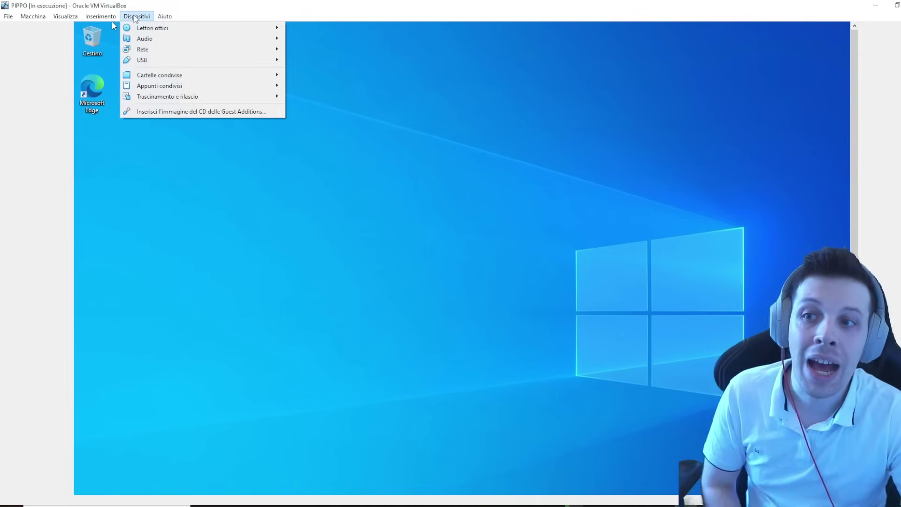
{"action": "left_click", "coordinate": [153, 113]}
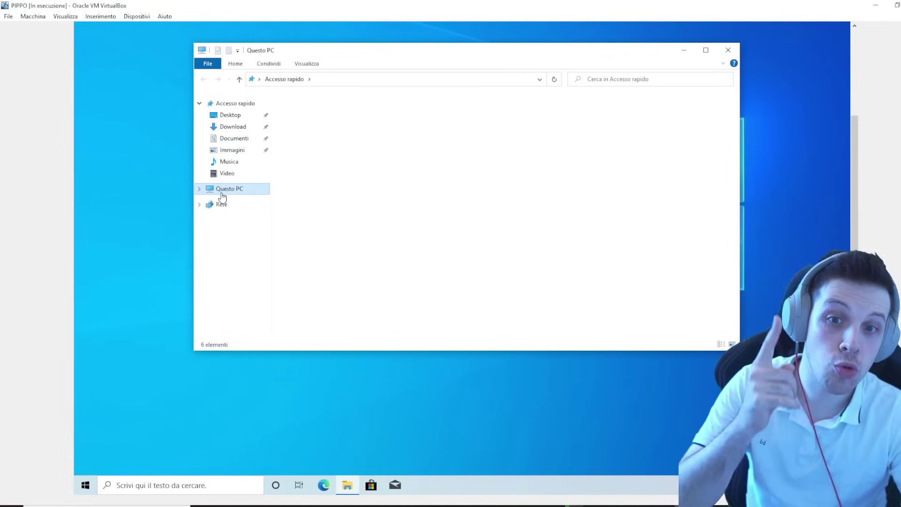
{"action": "left_click", "coordinate": [222, 194]}
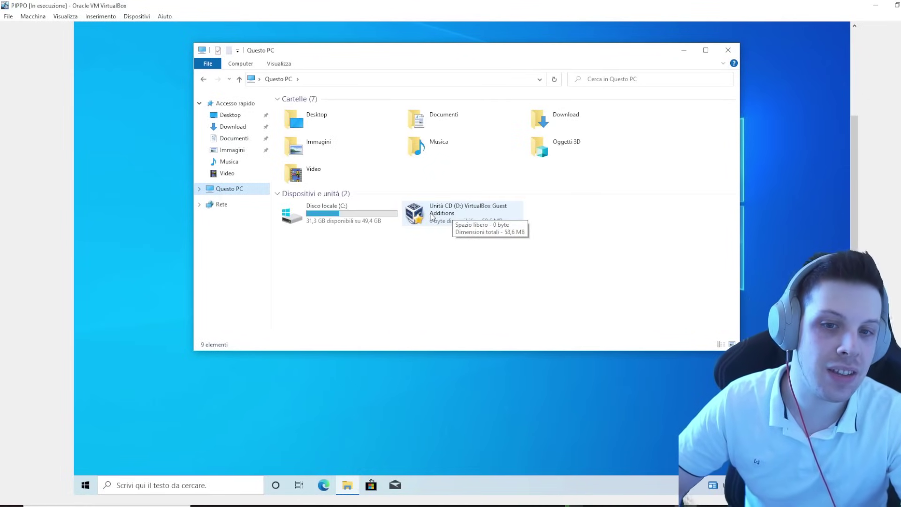
{"action": "double_click", "coordinate": [431, 217]}
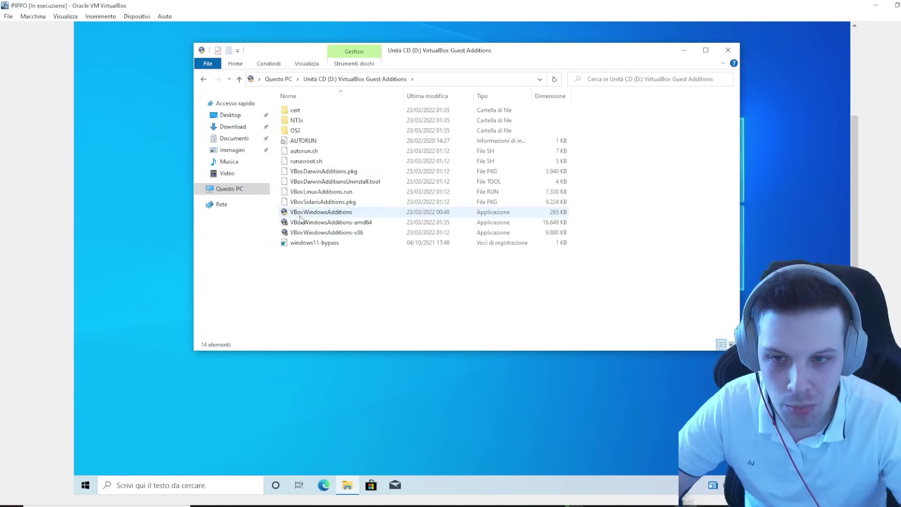
Run VBoxWindowsAdditions and finish the Guest Additions 6.1.34 setup, choosing a manual reboot
{"action": "left_click", "coordinate": [330, 214]}
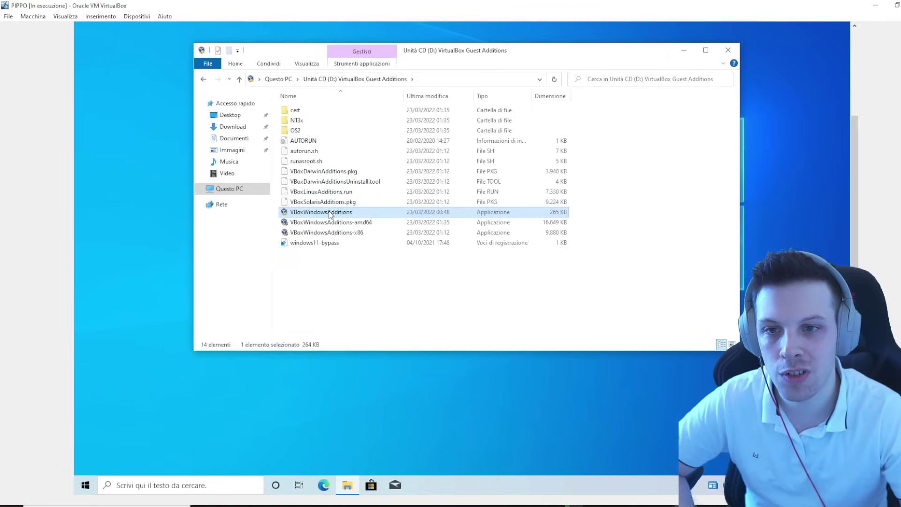
{"action": "key", "text": "Return"}
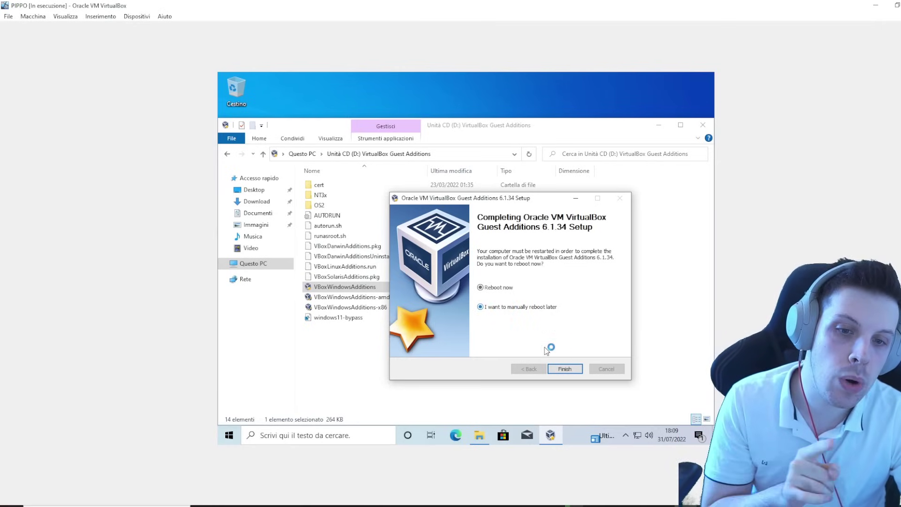
{"action": "left_click", "coordinate": [563, 368]}
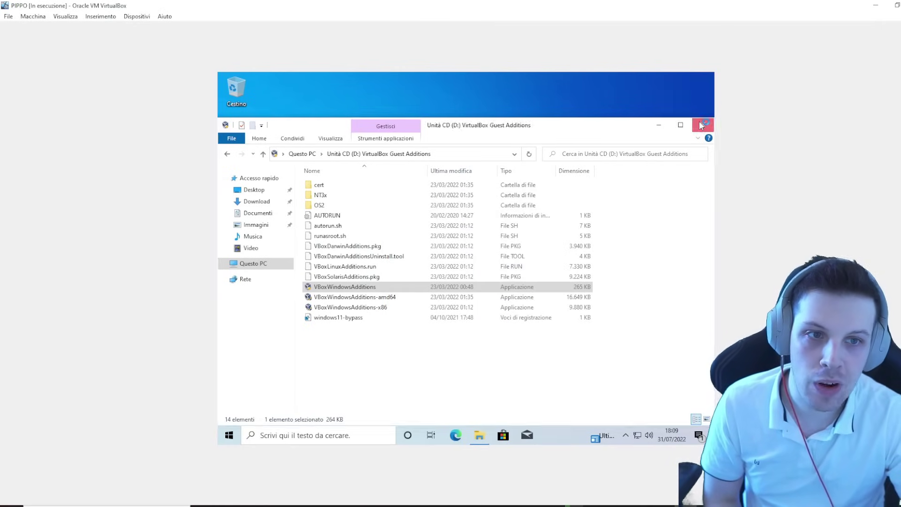
Close the Guest Additions folder and power off the PIPPO machine
{"action": "left_click", "coordinate": [702, 125]}
{"action": "key", "text": "ctrl+q"}
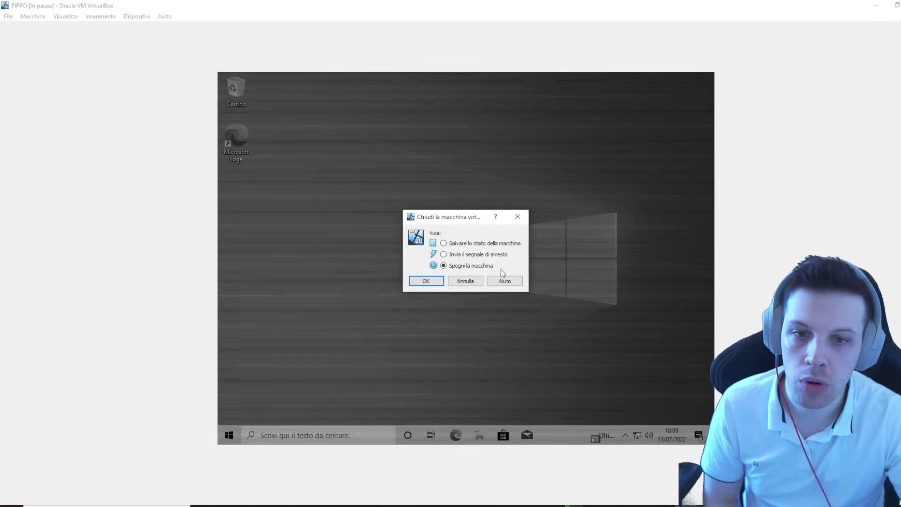
{"action": "left_click", "coordinate": [426, 281]}
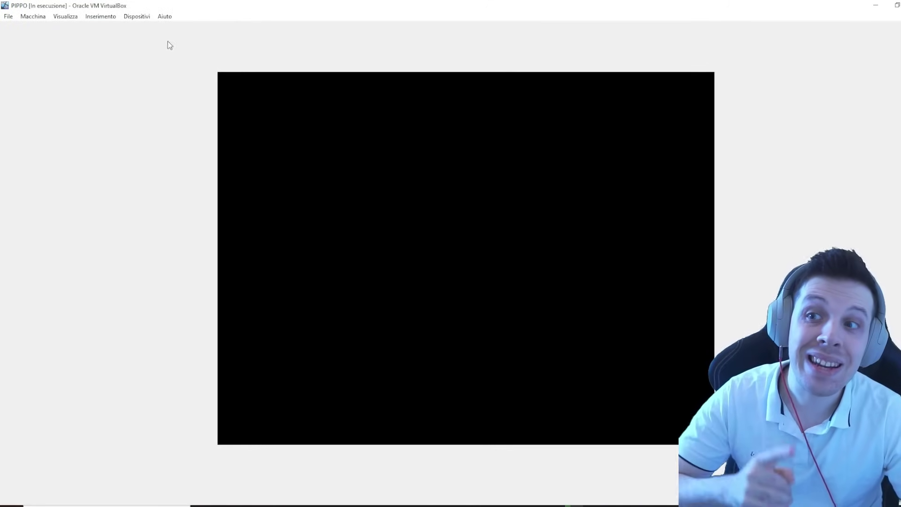
Set the maximum guest screen size to Consigliata in the VirtualBox display preferences and accept the settings
{"action": "left_click", "coordinate": [9, 16]}
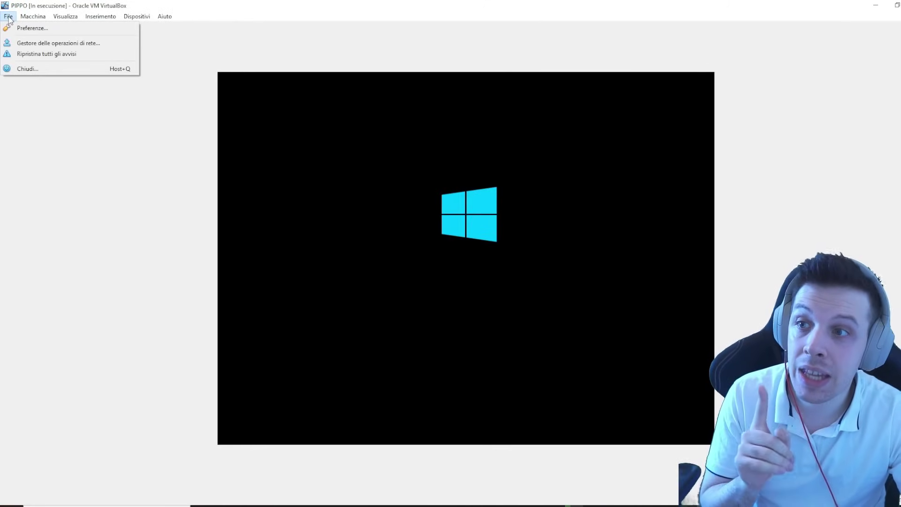
{"action": "left_click", "coordinate": [19, 28]}
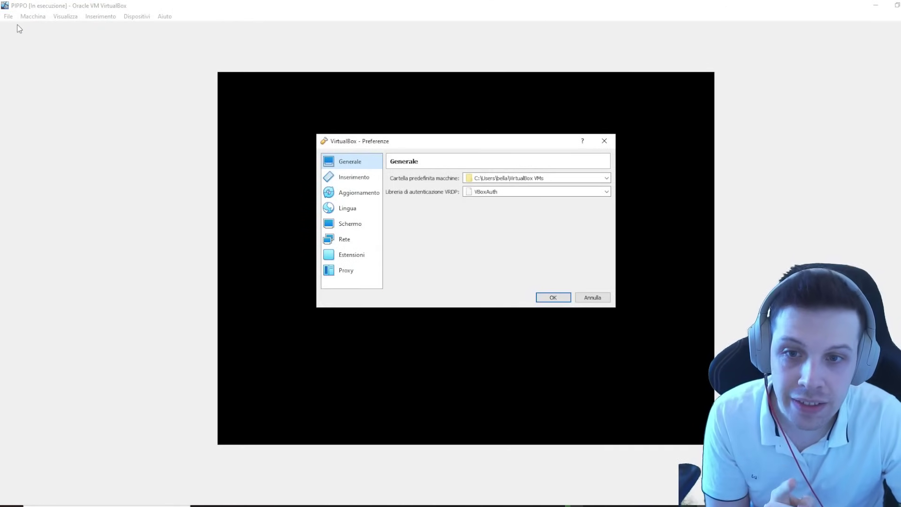
{"action": "left_click", "coordinate": [356, 225]}
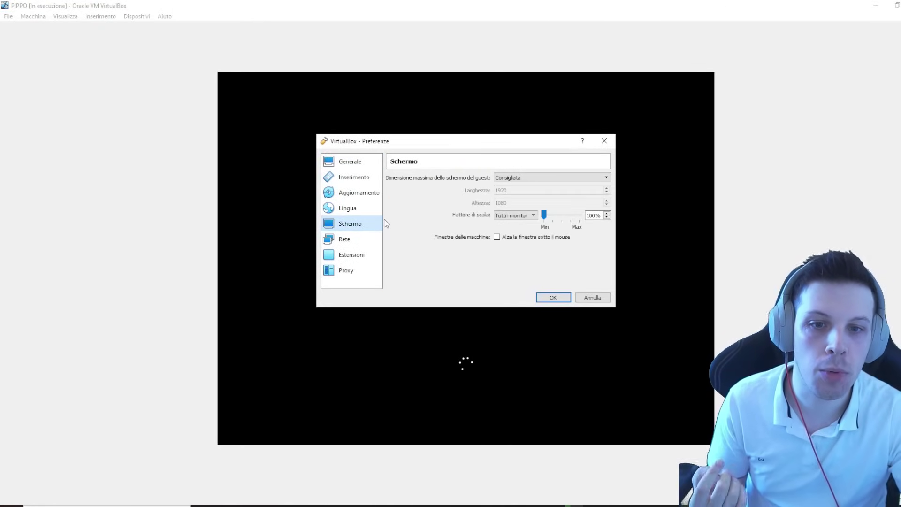
{"action": "left_click", "coordinate": [512, 178]}
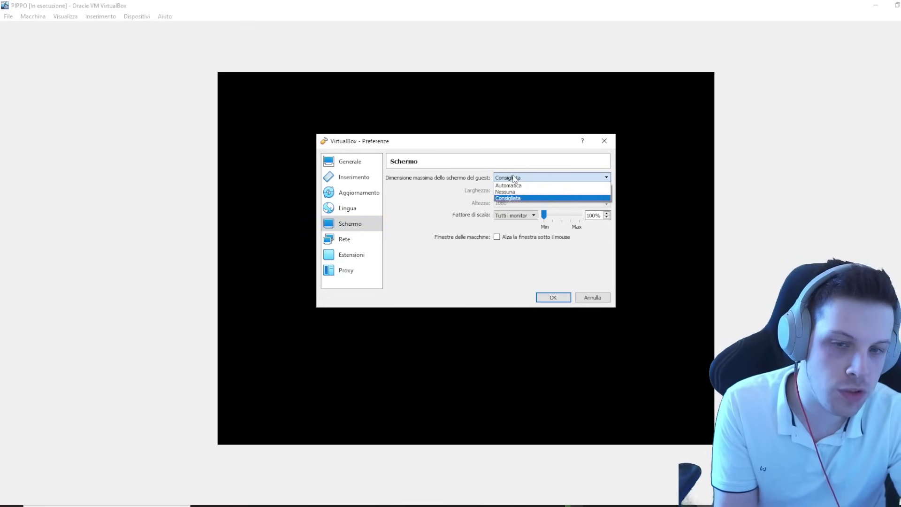
{"action": "left_click", "coordinate": [505, 198]}
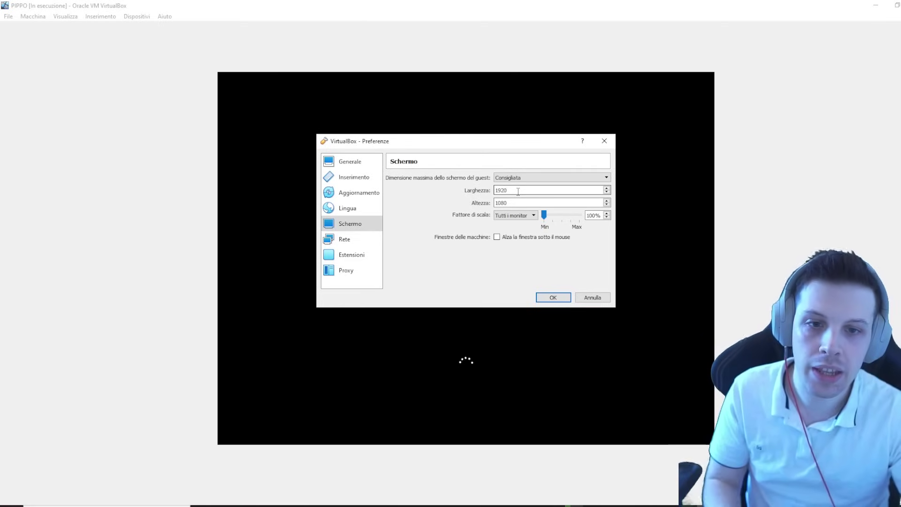
{"action": "left_click", "coordinate": [544, 298]}
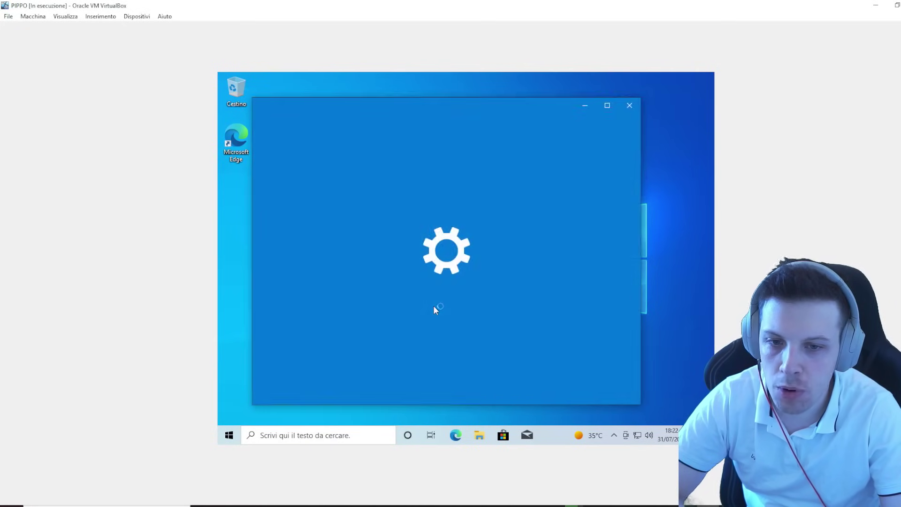
Set the Windows screen resolution in PIPPO to 1400 x 1050, keep the change and close the settings
{"action": "left_click", "coordinate": [544, 311]}
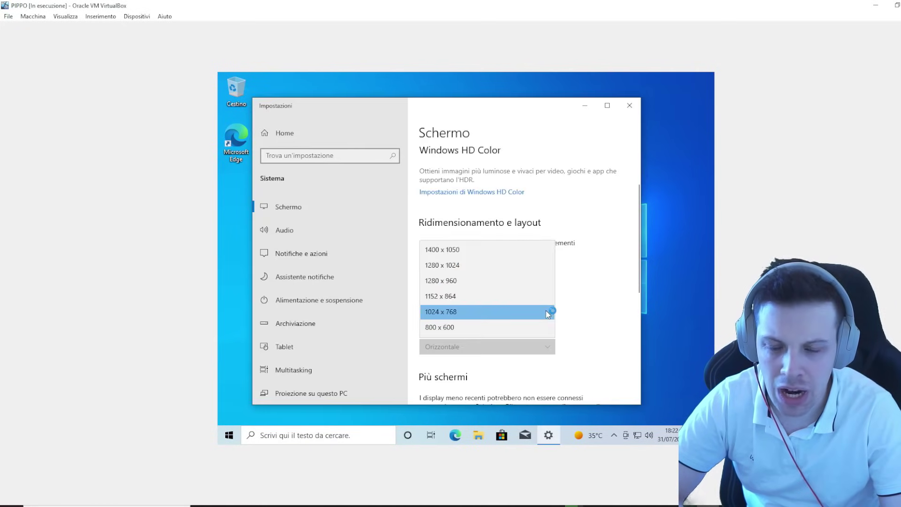
{"action": "left_click", "coordinate": [460, 255]}
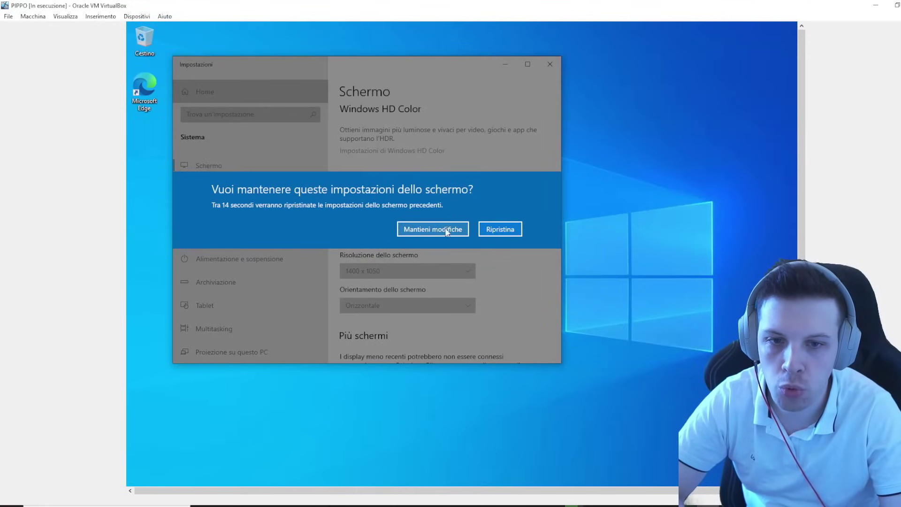
{"action": "left_click", "coordinate": [448, 231]}
{"action": "left_click", "coordinate": [549, 64]}
{"action": "left_click_drag", "start_coordinate": [586, 13], "coordinate": [509, 3]}
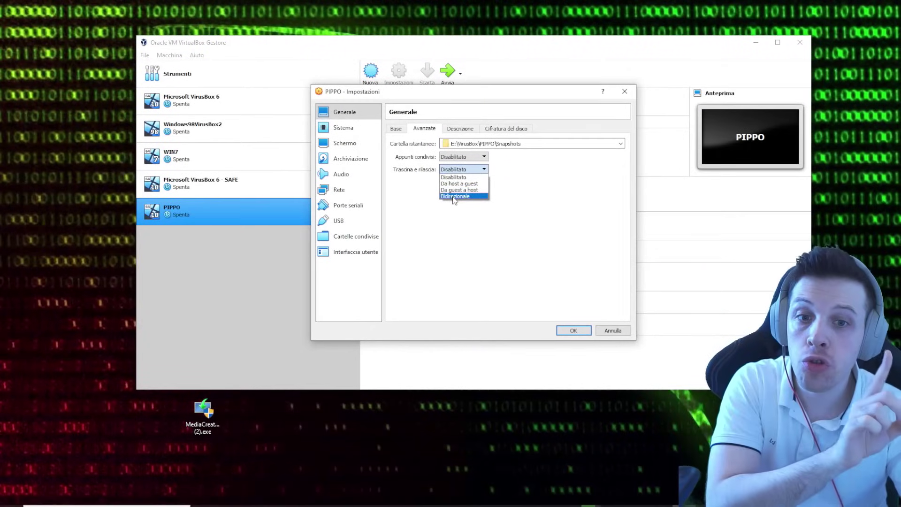
Set PIPPO's drag and drop to Bidirezionale, then start the machine and copy MediaCreationTool21H2 (2) from the host desktop to its desktop
{"action": "left_click", "coordinate": [454, 199]}
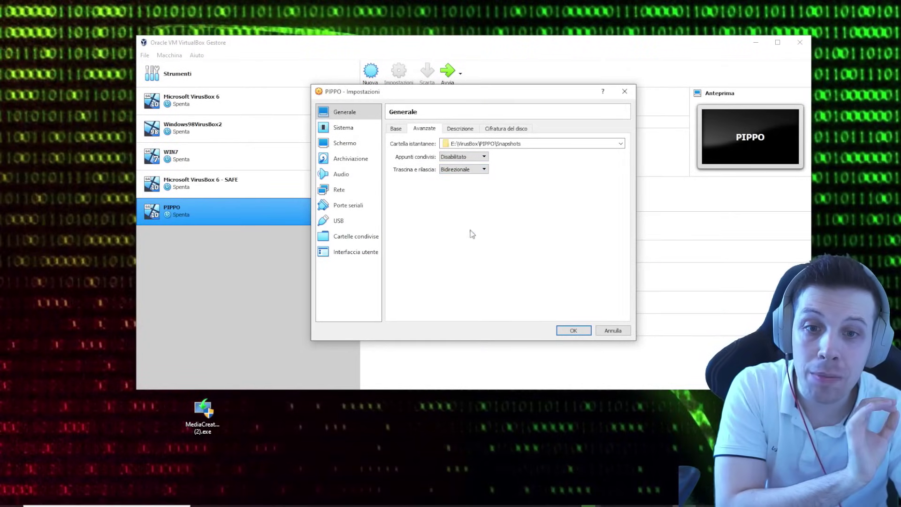
{"action": "left_click", "coordinate": [573, 331]}
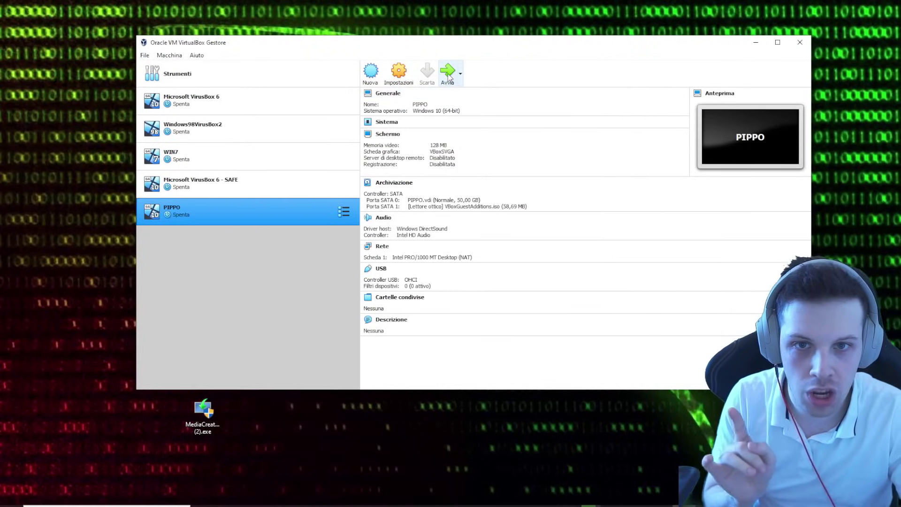
{"action": "left_click", "coordinate": [448, 74]}
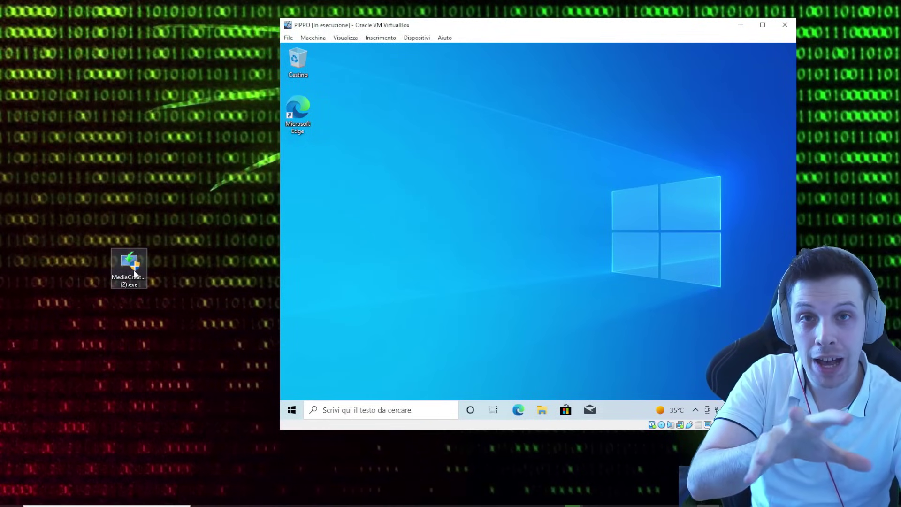
{"action": "left_click_drag", "start_coordinate": [135, 273], "coordinate": [480, 193]}
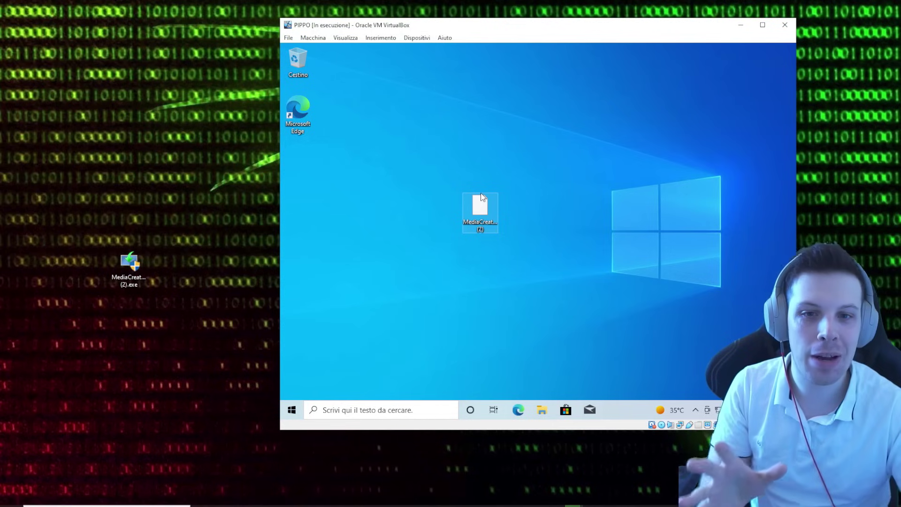
Run dxdiag in PIPPO, allow the driver signature check, examine the system information and close the tool
{"action": "key", "text": "super"}
{"action": "type", "text": "dxdia"}
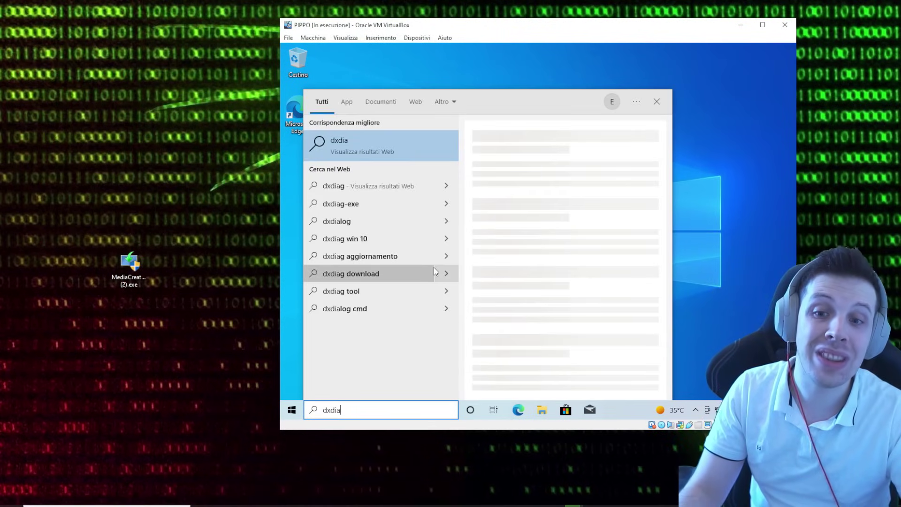
{"action": "type", "text": "g"}
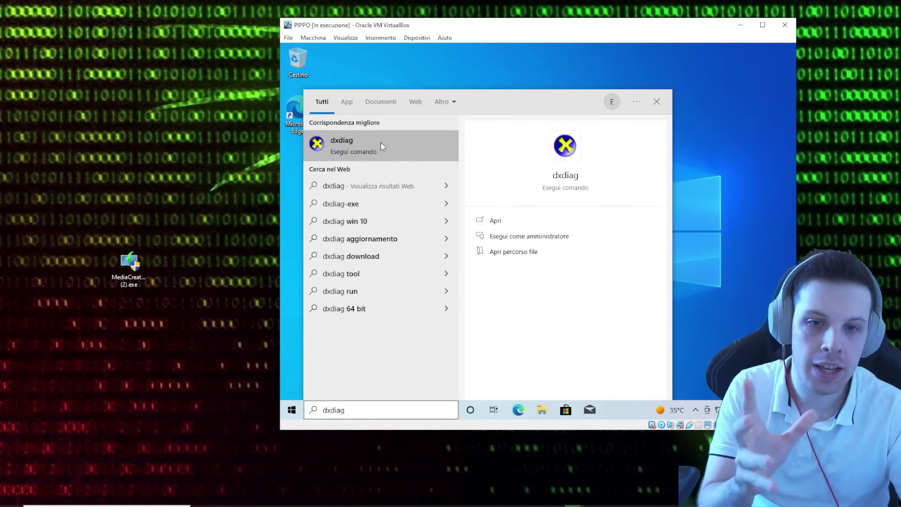
{"action": "left_click", "coordinate": [381, 142]}
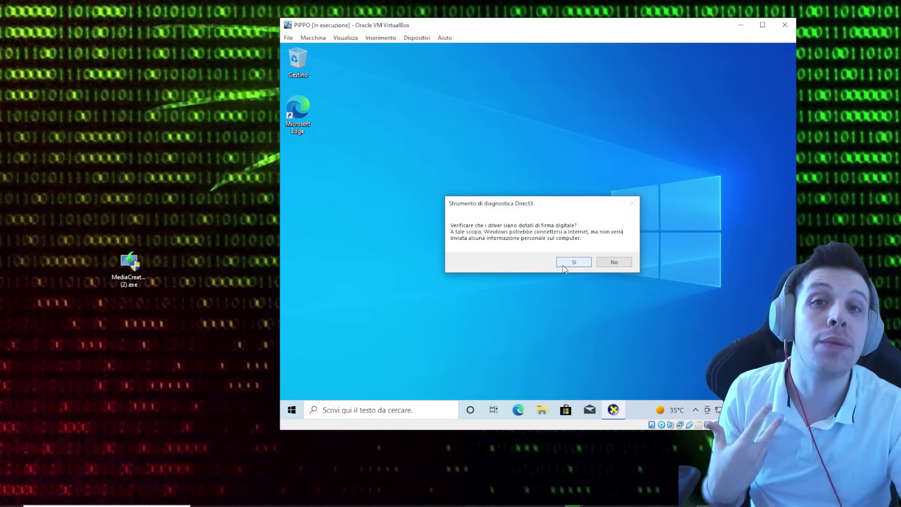
{"action": "left_click", "coordinate": [563, 266]}
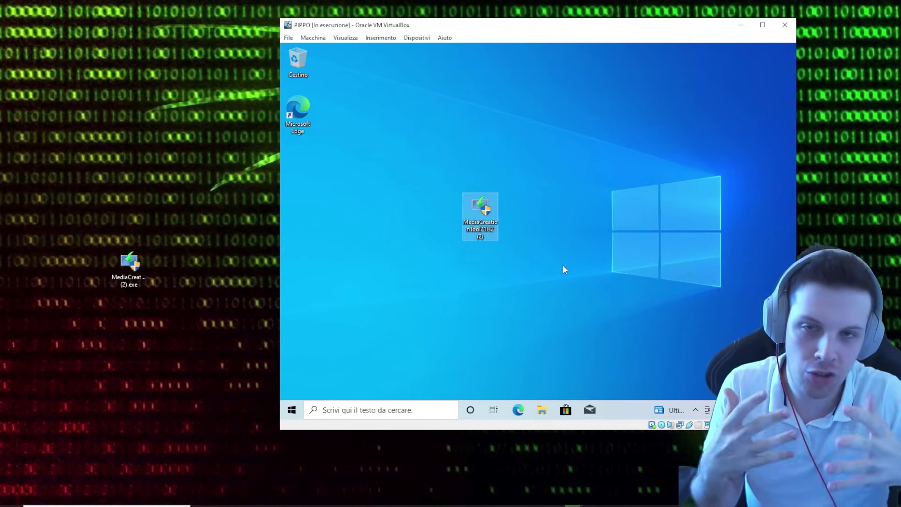
{"action": "left_click", "coordinate": [563, 265]}
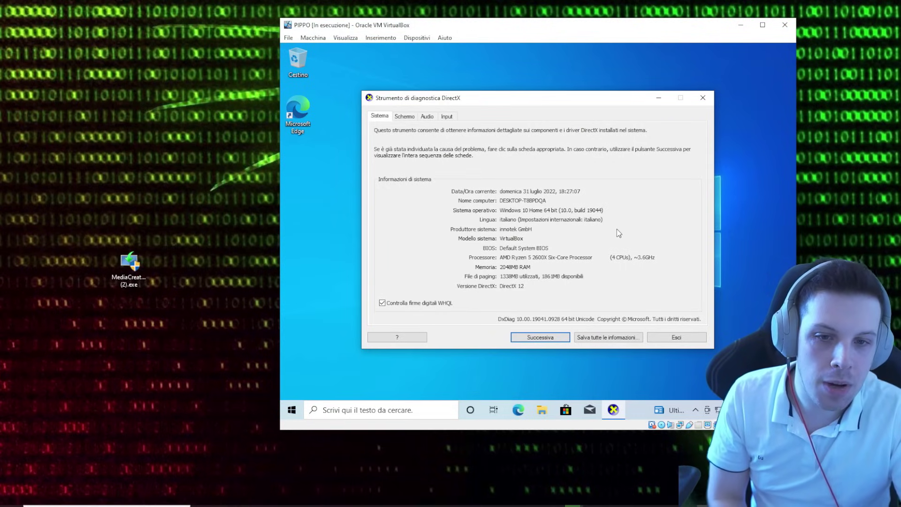
{"action": "left_click", "coordinate": [706, 97]}
View Questo PC in PIPPO's File Explorer and open Microsoft Edge from the desktop
{"action": "left_click", "coordinate": [542, 411]}
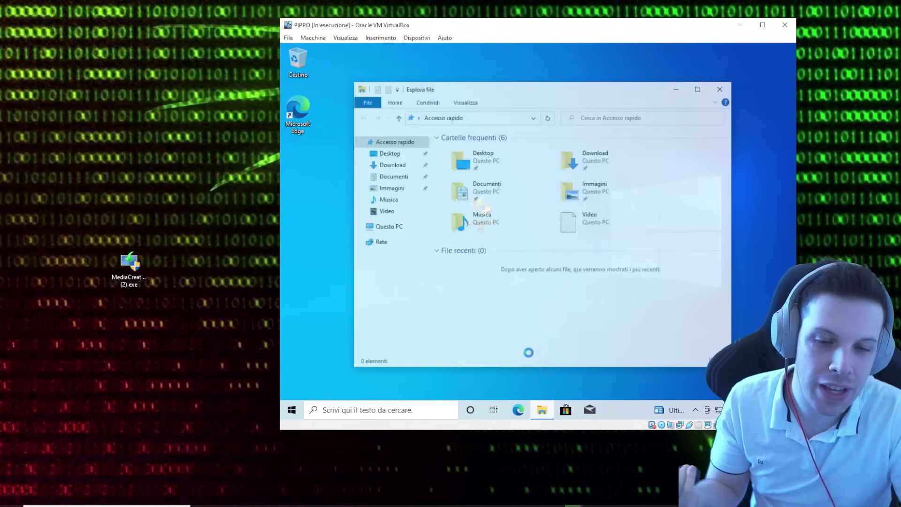
{"action": "left_click", "coordinate": [378, 227]}
{"action": "left_click", "coordinate": [518, 335]}
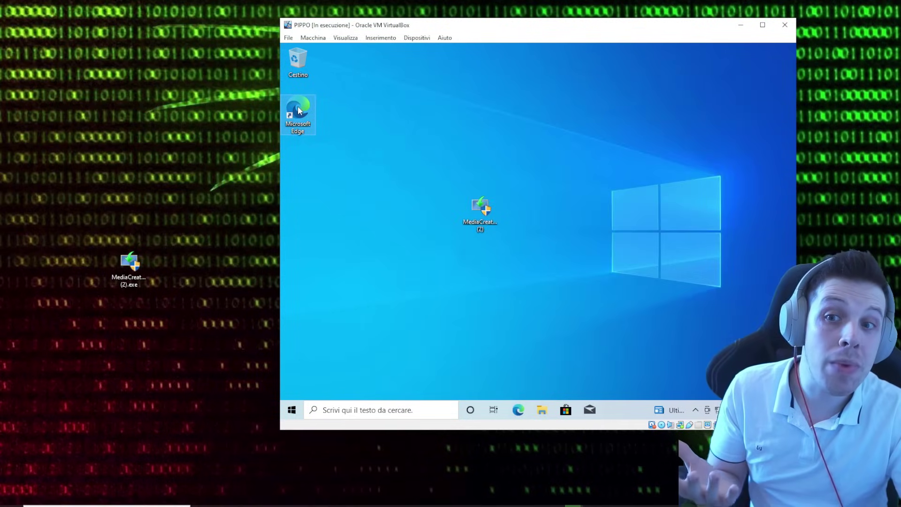
{"action": "double_click", "coordinate": [299, 111]}
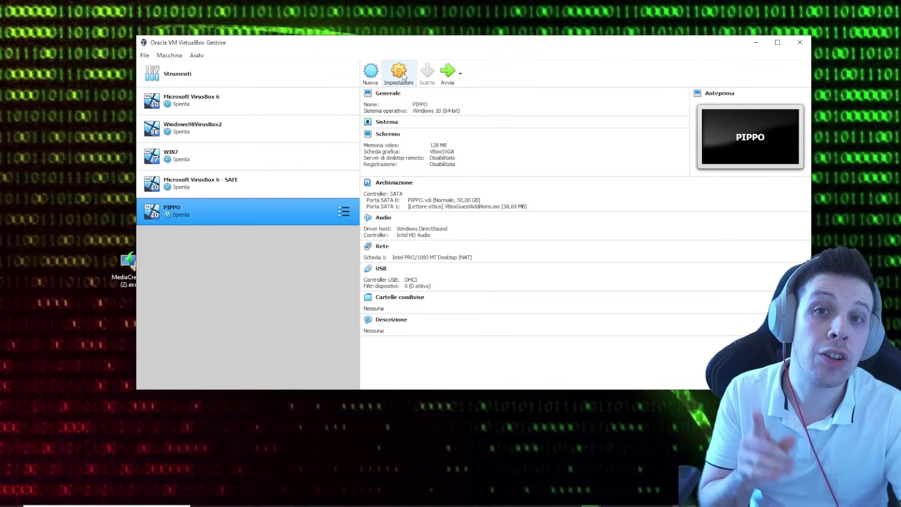
Disable network adapter Scheda 1 in PIPPO's Rete settings and save the settings
{"action": "left_click", "coordinate": [402, 75]}
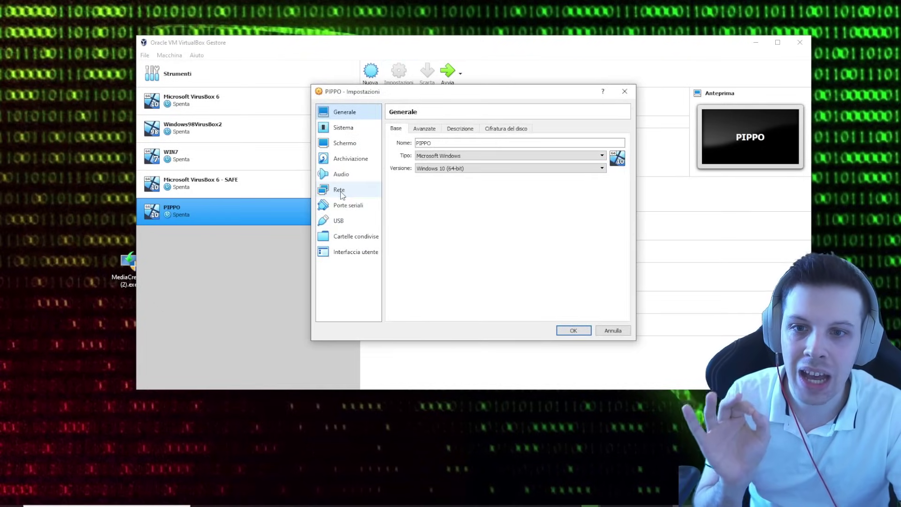
{"action": "left_click", "coordinate": [339, 189]}
{"action": "left_click", "coordinate": [394, 143]}
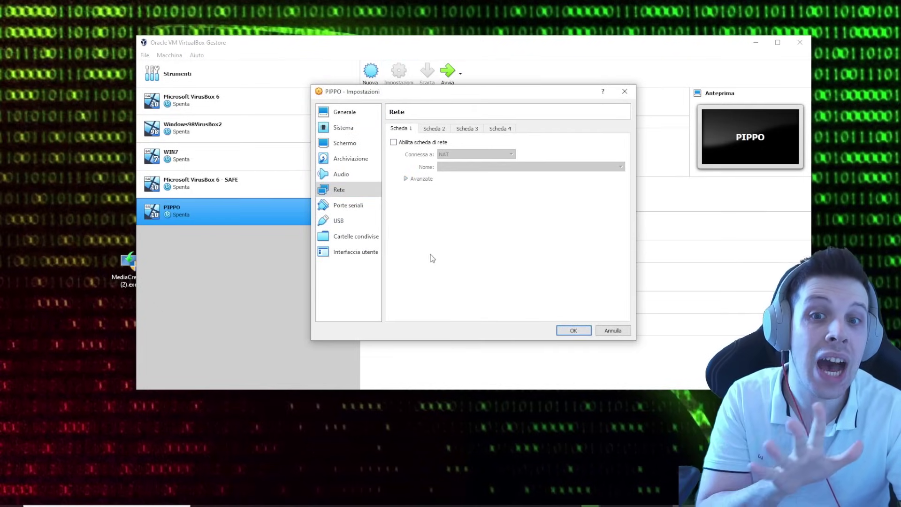
{"action": "left_click", "coordinate": [574, 330]}
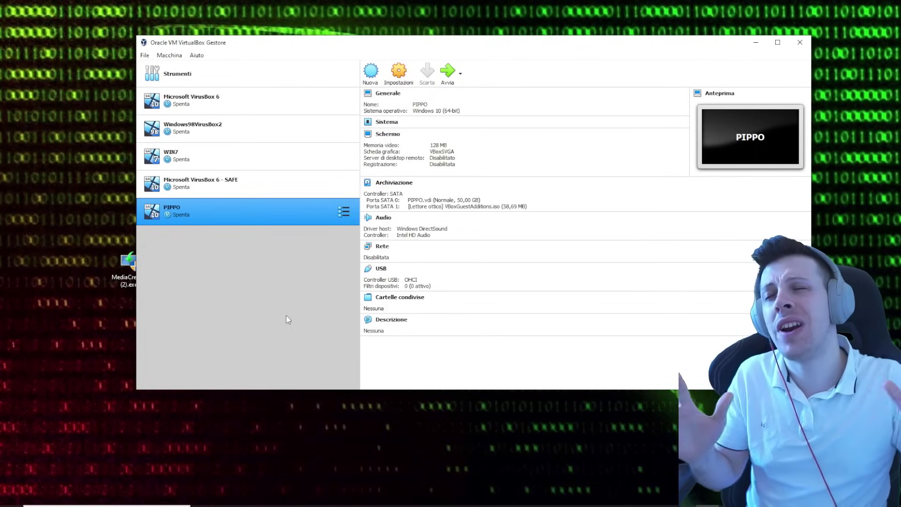
Begin a new virtual machine named Ububtu test with type Linux and version Ubuntu (64-bit)
{"action": "left_click", "coordinate": [370, 73]}
{"action": "left_click", "coordinate": [485, 243]}
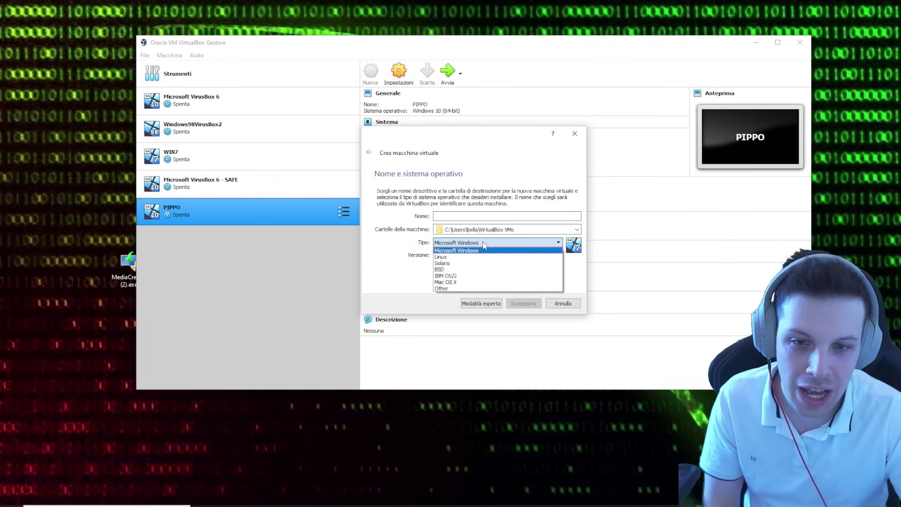
{"action": "left_click", "coordinate": [441, 257]}
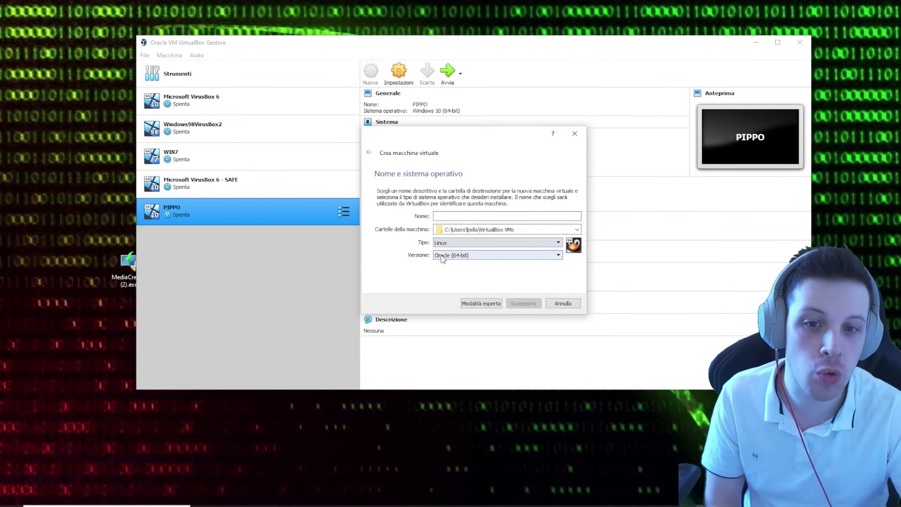
{"action": "left_click", "coordinate": [467, 218]}
{"action": "type", "text": "Ububtu test"}
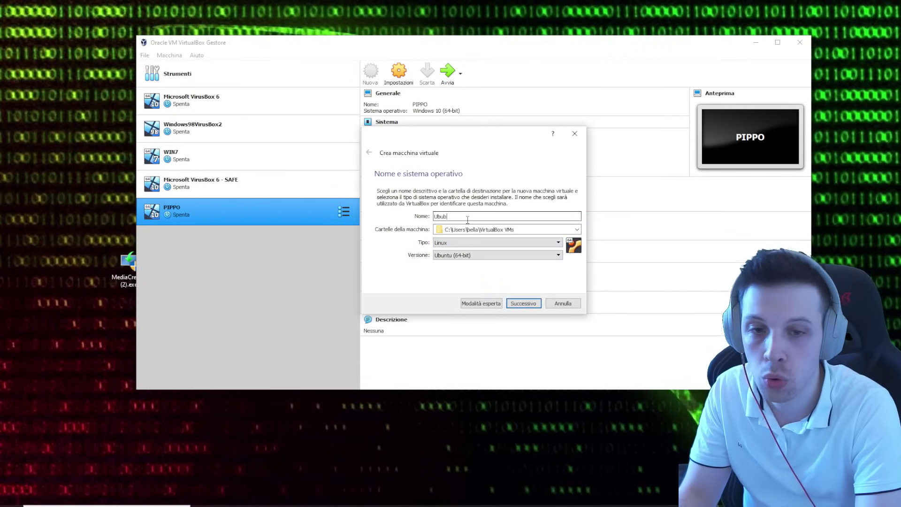
{"action": "left_click", "coordinate": [505, 255]}
{"action": "left_click", "coordinate": [505, 255]}
{"action": "left_click", "coordinate": [522, 304]}
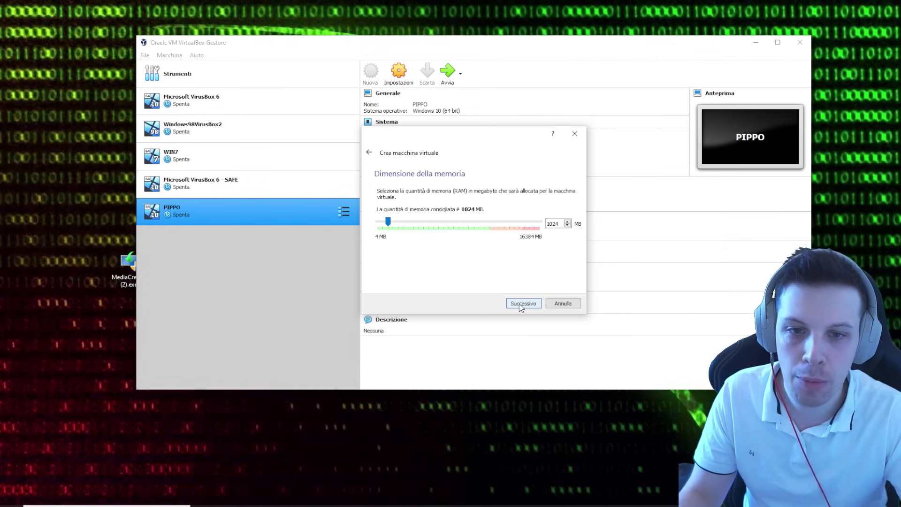
Create the Ubuntu machine with 1024 MB of memory and a new 10 GB VDI disk, keeping the other defaults
{"action": "left_click", "coordinate": [519, 304]}
{"action": "left_click", "coordinate": [519, 303]}
{"action": "left_click", "coordinate": [534, 317]}
{"action": "left_click", "coordinate": [534, 317]}
{"action": "left_click", "coordinate": [533, 315]}
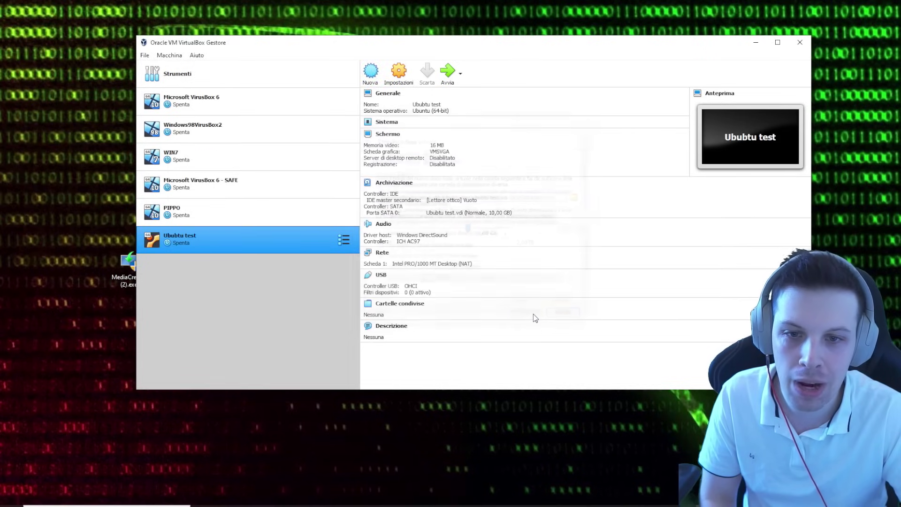
Start Ububtu test with ubuntu-22.04-desktop-amd64.iso as the startup disk and boot the Try or Install Ubuntu entry
{"action": "double_click", "coordinate": [281, 238]}
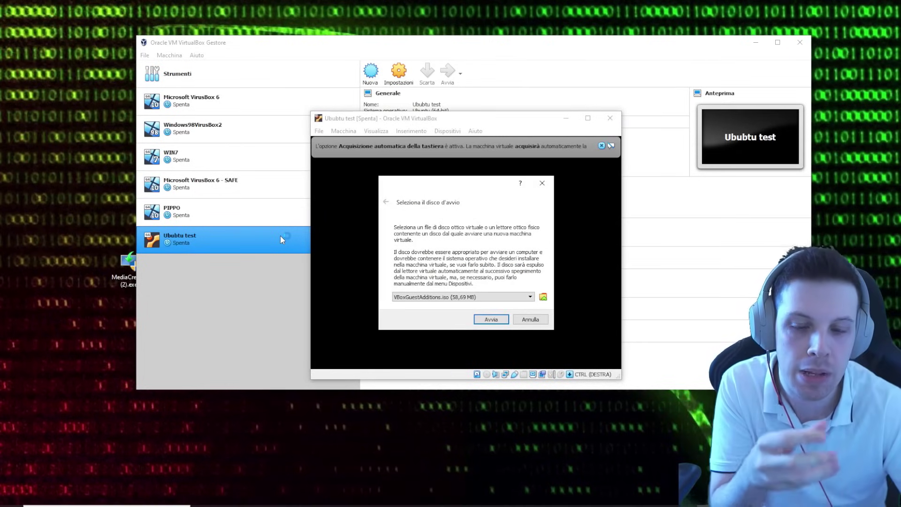
{"action": "left_click", "coordinate": [543, 297]}
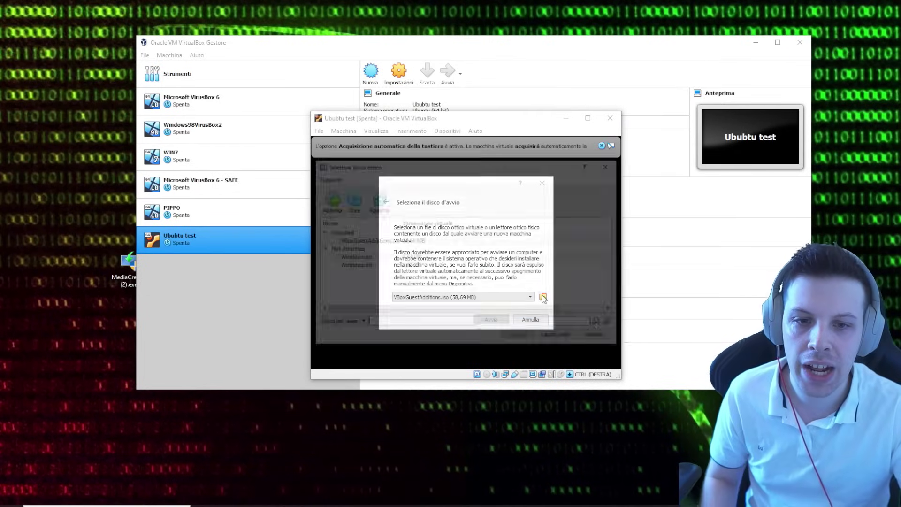
{"action": "left_click", "coordinate": [328, 201]}
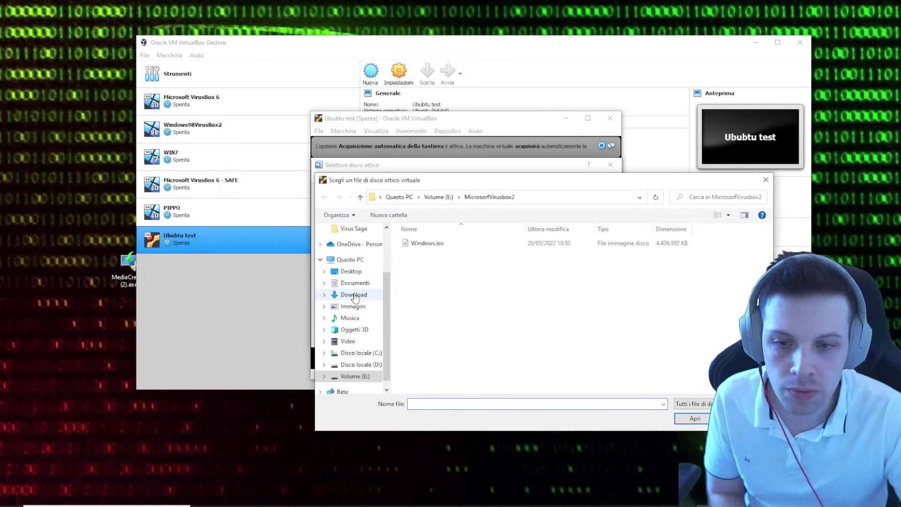
{"action": "double_click", "coordinate": [427, 243]}
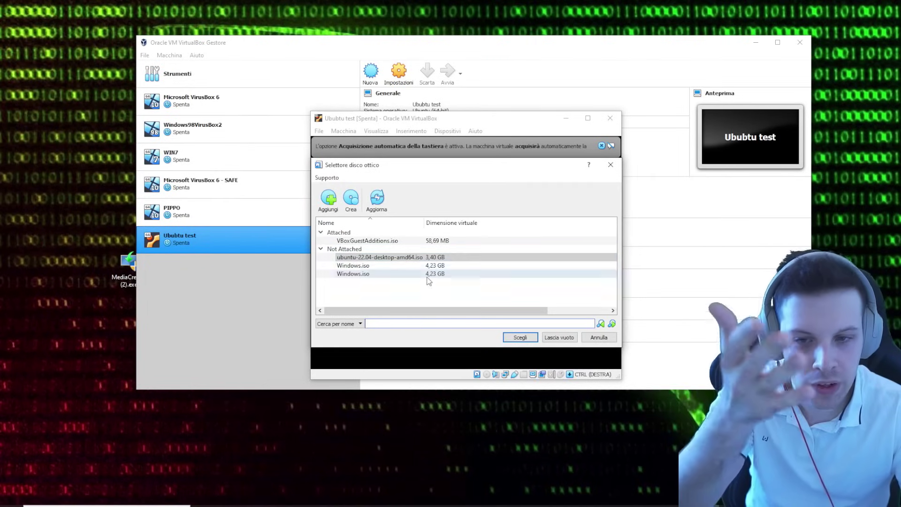
{"action": "left_click", "coordinate": [520, 337]}
{"action": "left_click", "coordinate": [487, 318]}
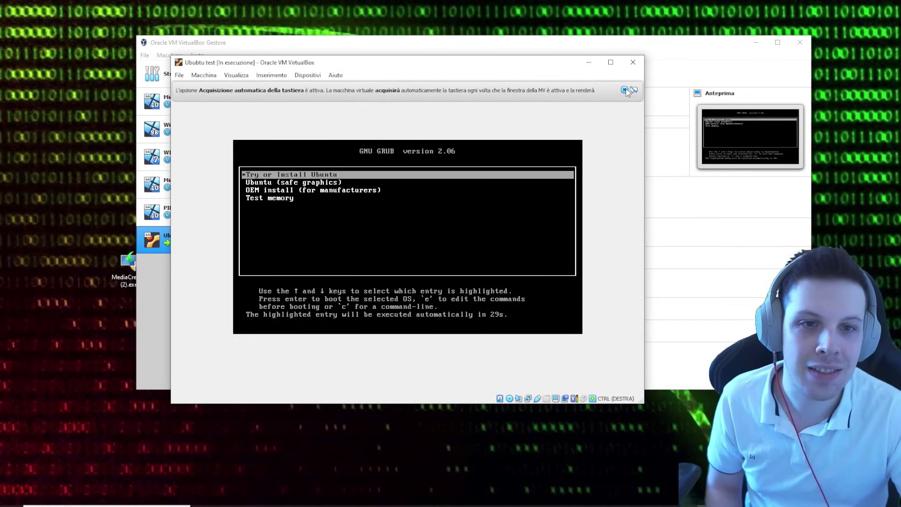
{"action": "left_click", "coordinate": [625, 89]}
{"action": "key", "text": "Return"}
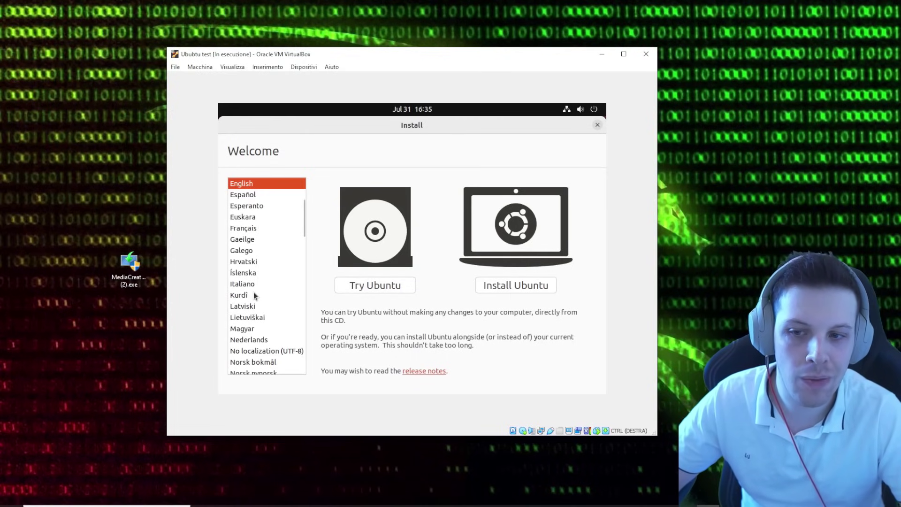
Install Ubuntu with the Erase disk and install Ubuntu option and confirm writing the changes to the disk
{"action": "scroll", "coordinate": [254, 295], "scroll_direction": "down", "scroll_amount": 2}
{"action": "left_click", "coordinate": [506, 287]}
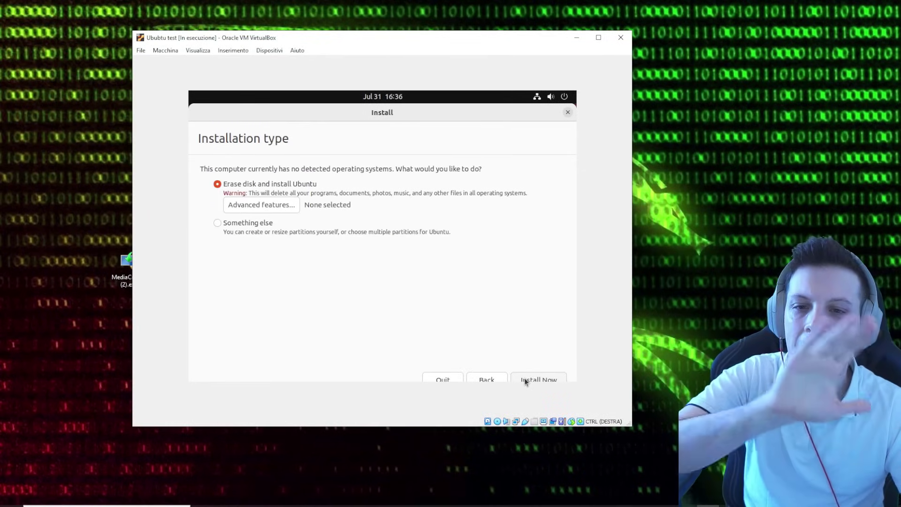
{"action": "left_click", "coordinate": [524, 378]}
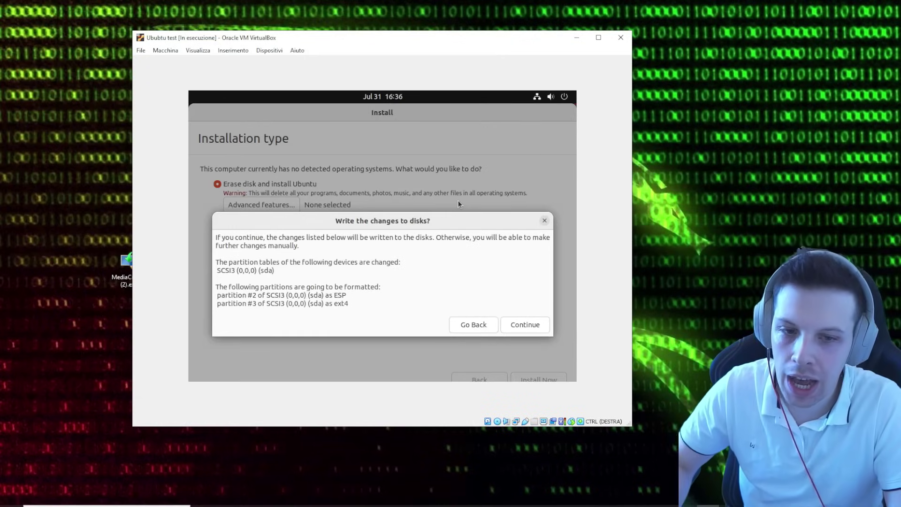
{"action": "left_click", "coordinate": [525, 324]}
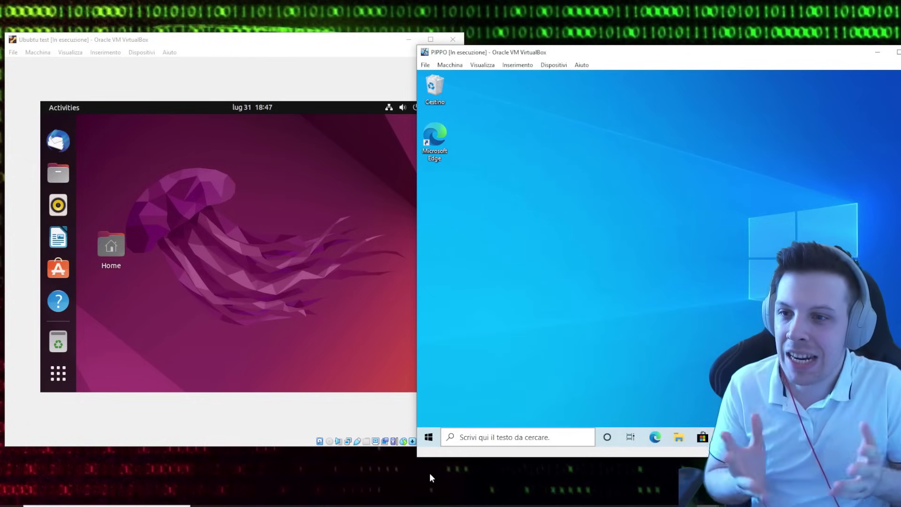
View the contents of Ubuntu's Home folder from the desktop and close the Files window
{"action": "left_click_drag", "start_coordinate": [189, 143], "coordinate": [236, 212]}
{"action": "left_click", "coordinate": [116, 234]}
{"action": "double_click", "coordinate": [117, 234]}
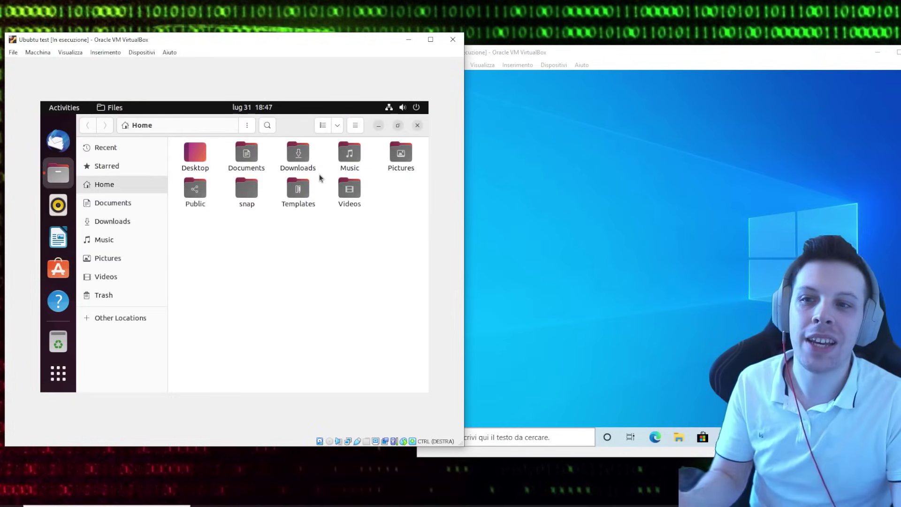
{"action": "left_click", "coordinate": [131, 127]}
{"action": "key", "text": "ctrl+w"}
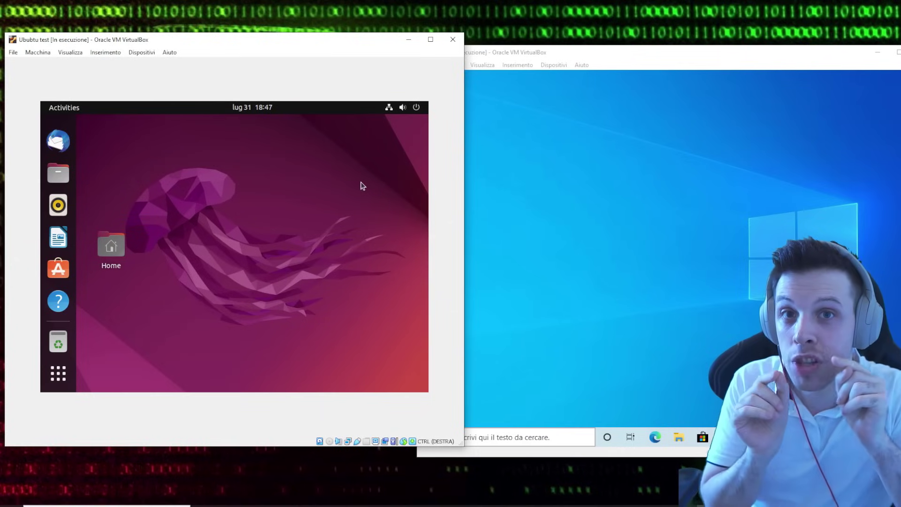